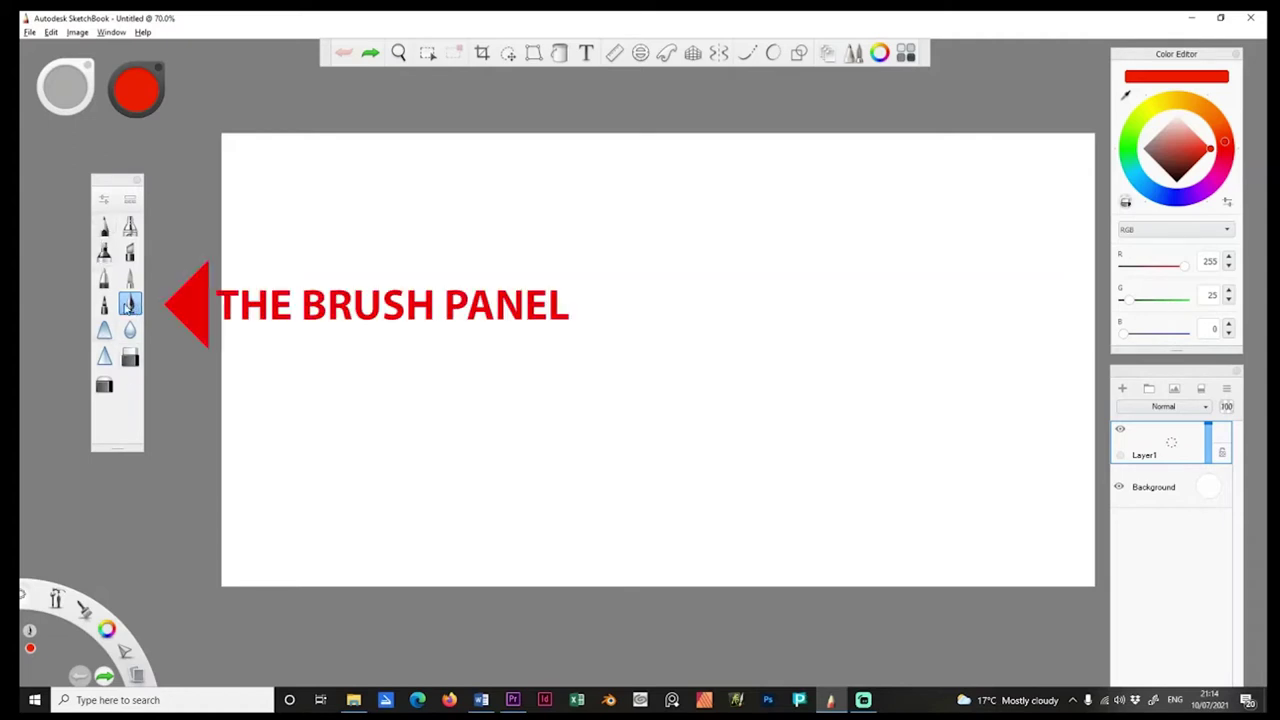
Go through the different brushes in the brush palette and end on the Inking Pen.
left_click(104, 280)
left_click(131, 282)
left_click(130, 252)
left_click(104, 252)
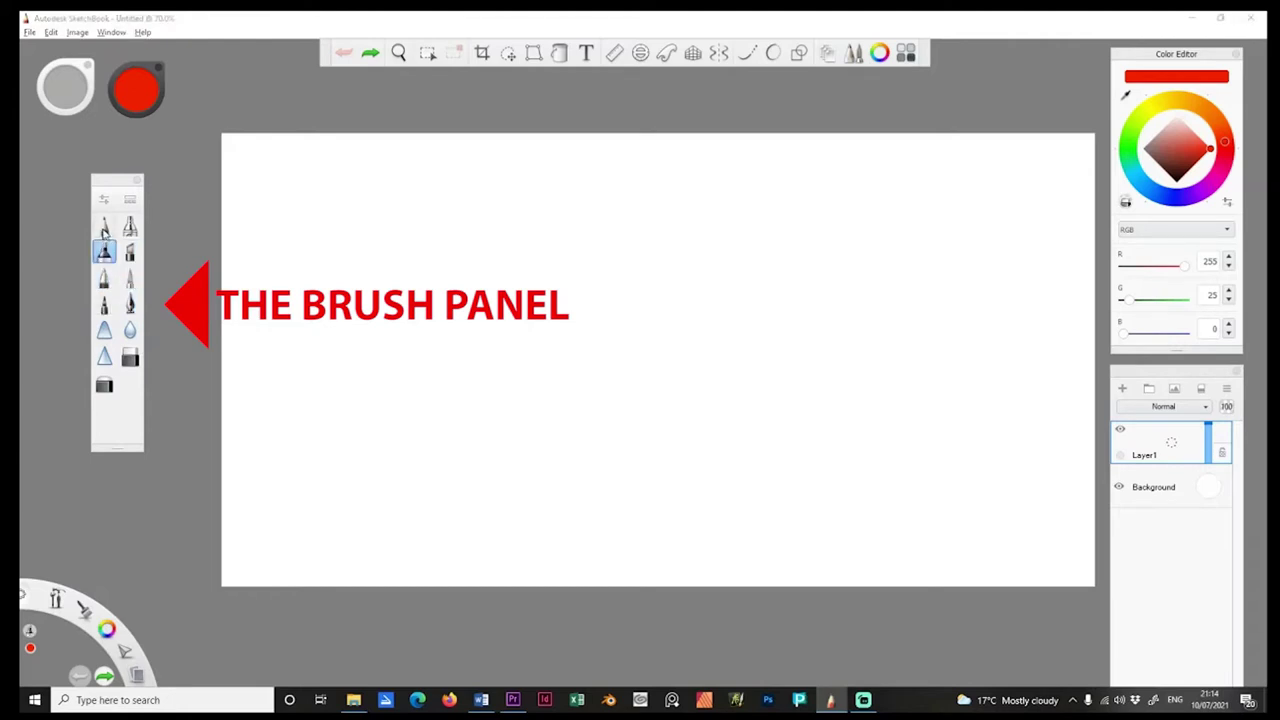
left_click(104, 227)
left_click(130, 228)
left_click(130, 304)
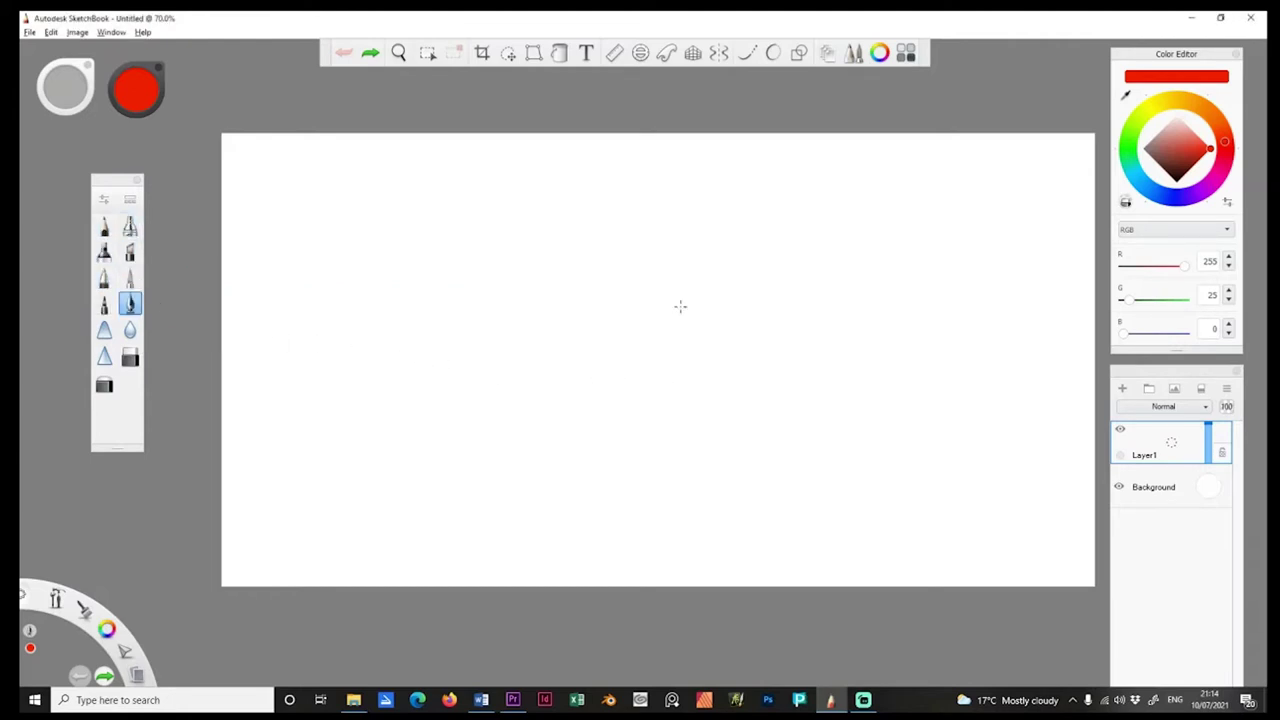
Draw a few red test strokes on the canvas with the Inking Pen and undo them.
left_click_drag(678, 185, 820, 436)
mouse_move(754, 381)
left_mouse_down()
mouse_move(710, 407)
mouse_move(770, 478)
left_mouse_up()
mouse_move(806, 330)
left_mouse_down()
mouse_move(848, 370)
mouse_move(865, 440)
left_mouse_up()
key("ctrl+z")
key("ctrl+z")
key("ctrl+z")
key("ctrl+z")
Compare a red zigzag from the soft translucent brush with one from the Inking Pen, undoing each zigzag.
left_click(105, 306)
mouse_move(581, 243)
left_mouse_down()
mouse_move(690, 375)
mouse_move(684, 472)
left_mouse_up()
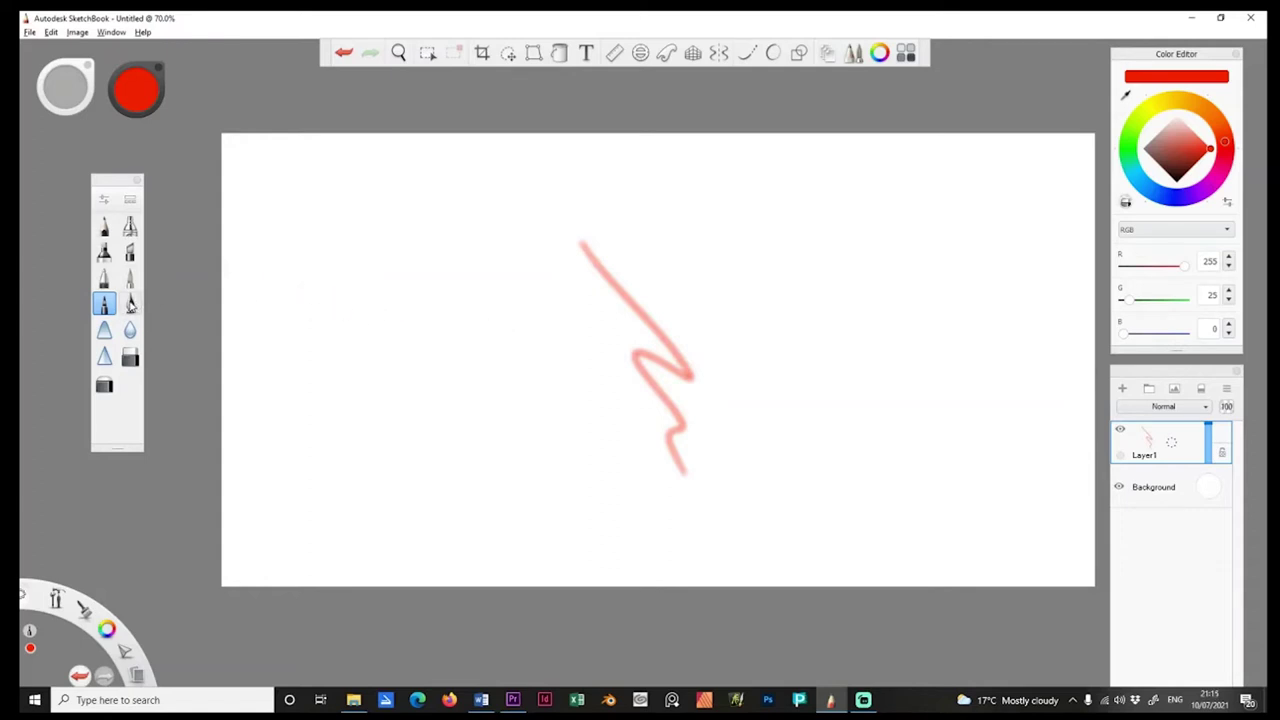
left_click(130, 303)
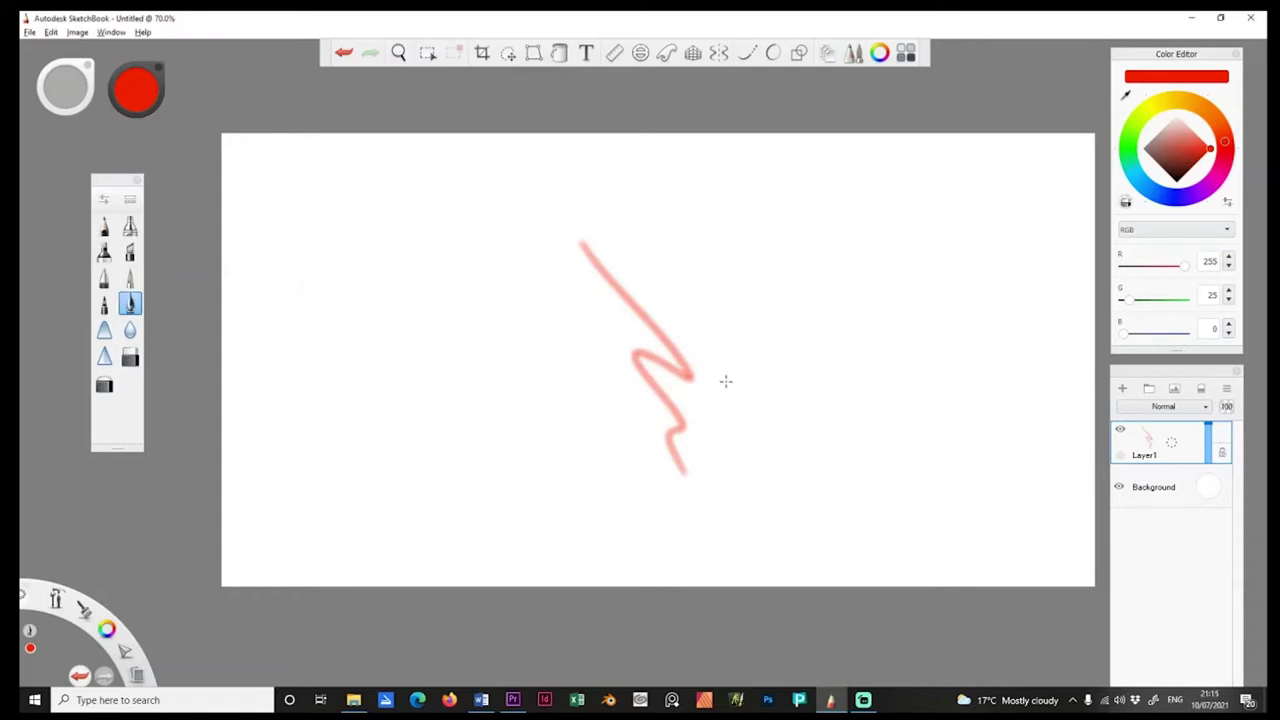
key("ctrl+z")
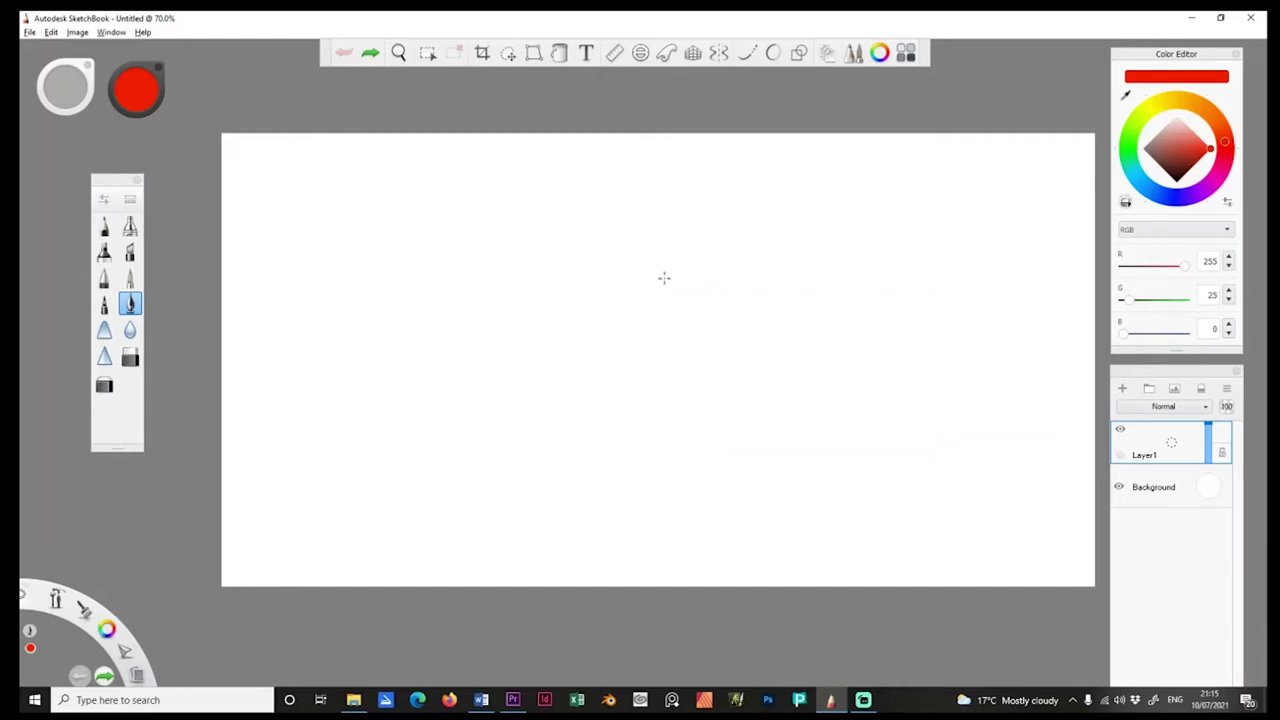
left_click_drag(614, 180, 793, 418)
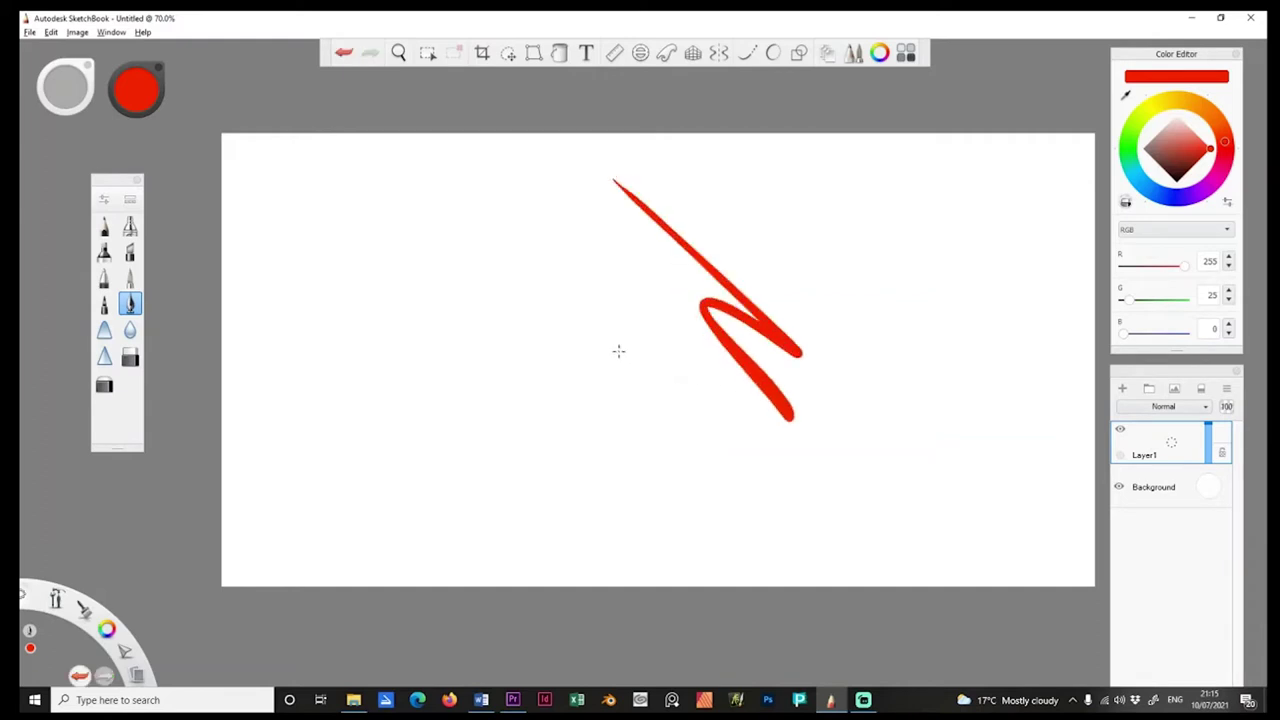
key("ctrl+z")
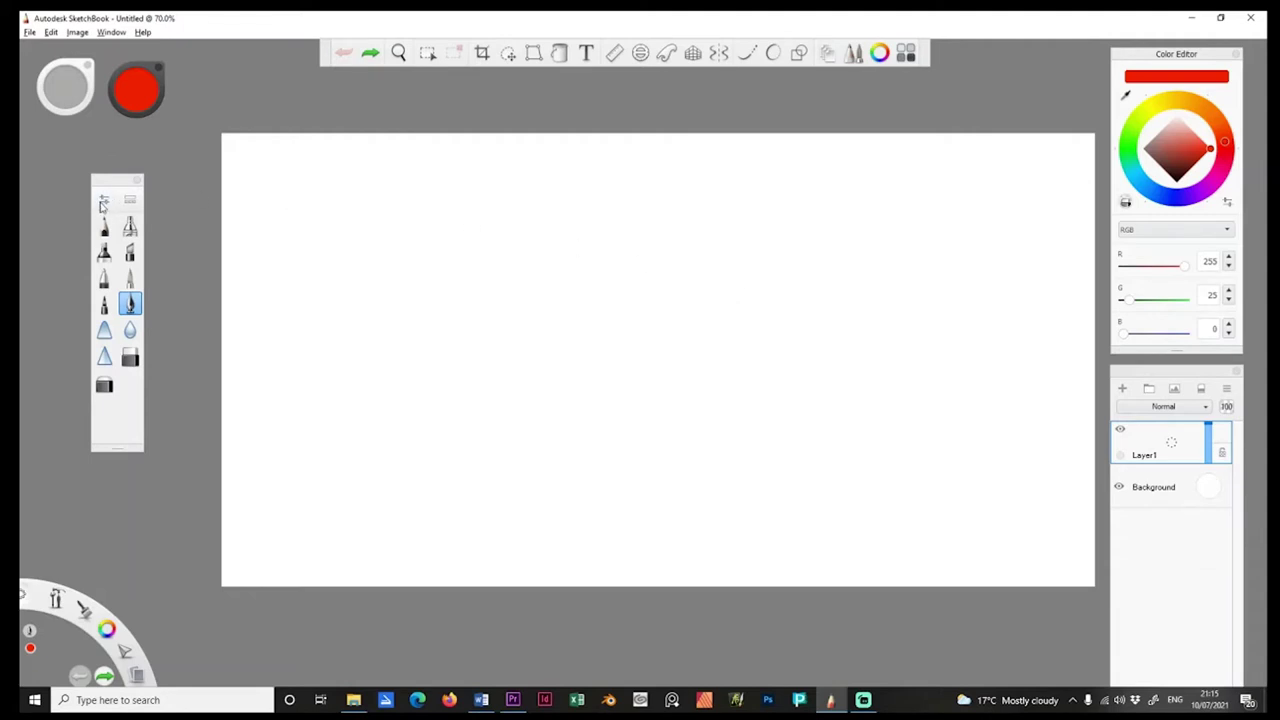
Draw red Inking Pen zigzags before and after reducing the brush size to 6.0, and finish by setting the size to 60.0.
left_click(105, 203)
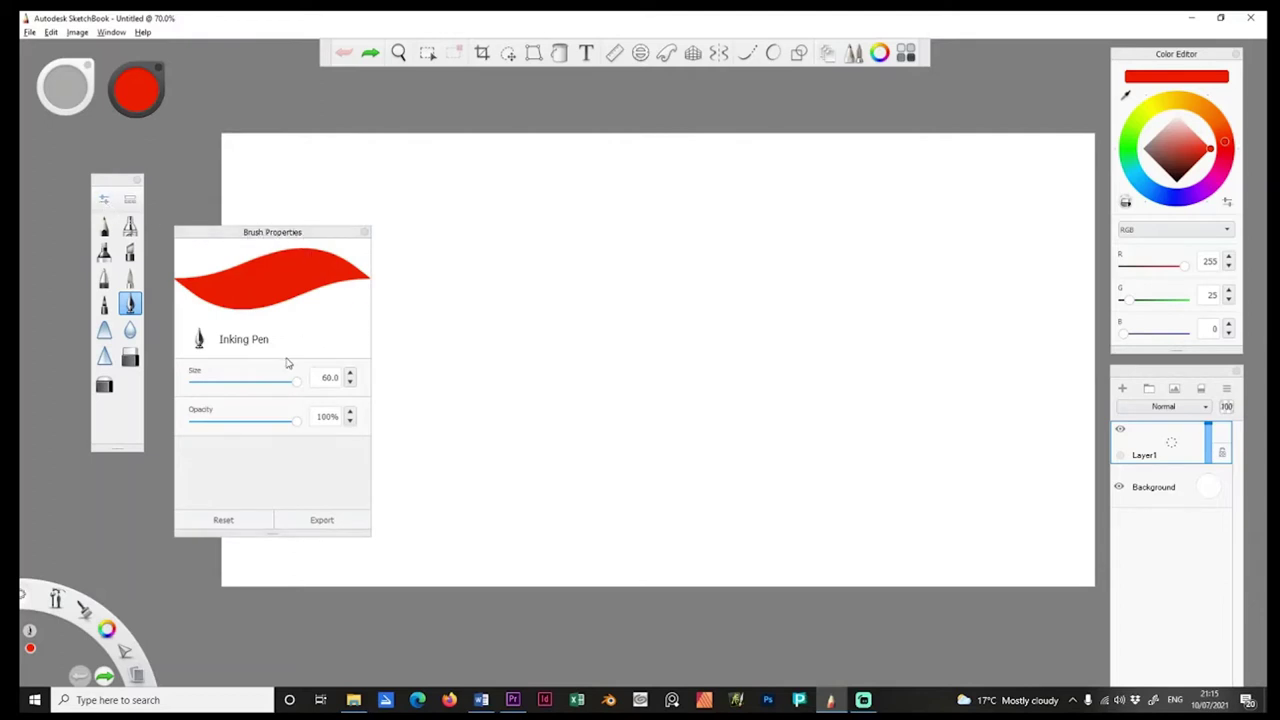
left_click_drag(735, 195, 868, 450)
left_click_drag(297, 383, 200, 386)
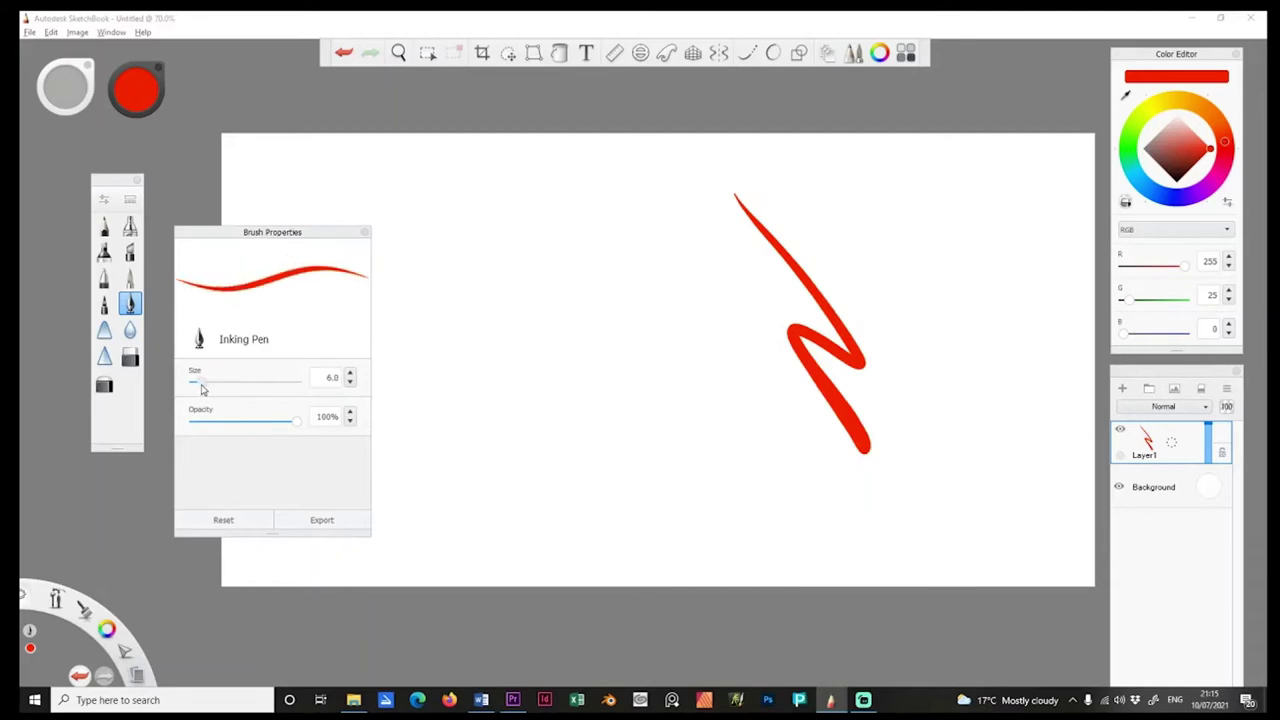
mouse_move(601, 262)
left_mouse_down()
mouse_move(706, 452)
mouse_move(708, 492)
left_mouse_up()
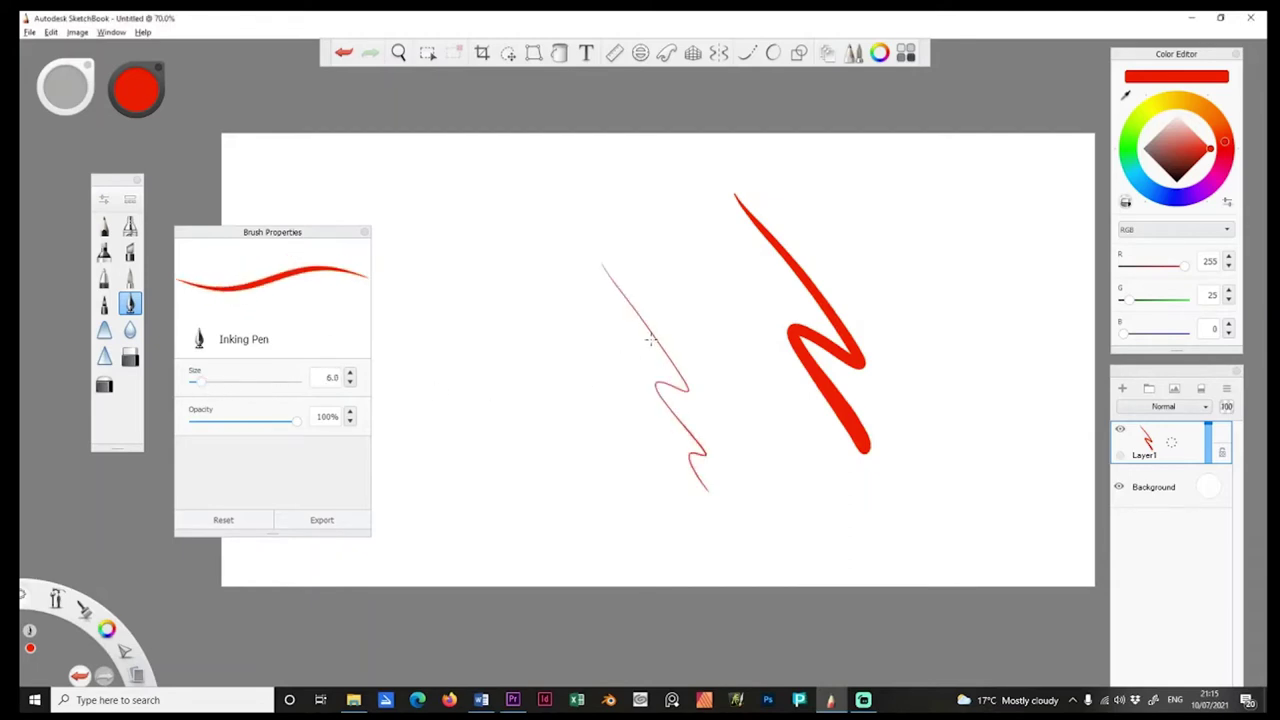
left_click_drag(203, 386, 300, 391)
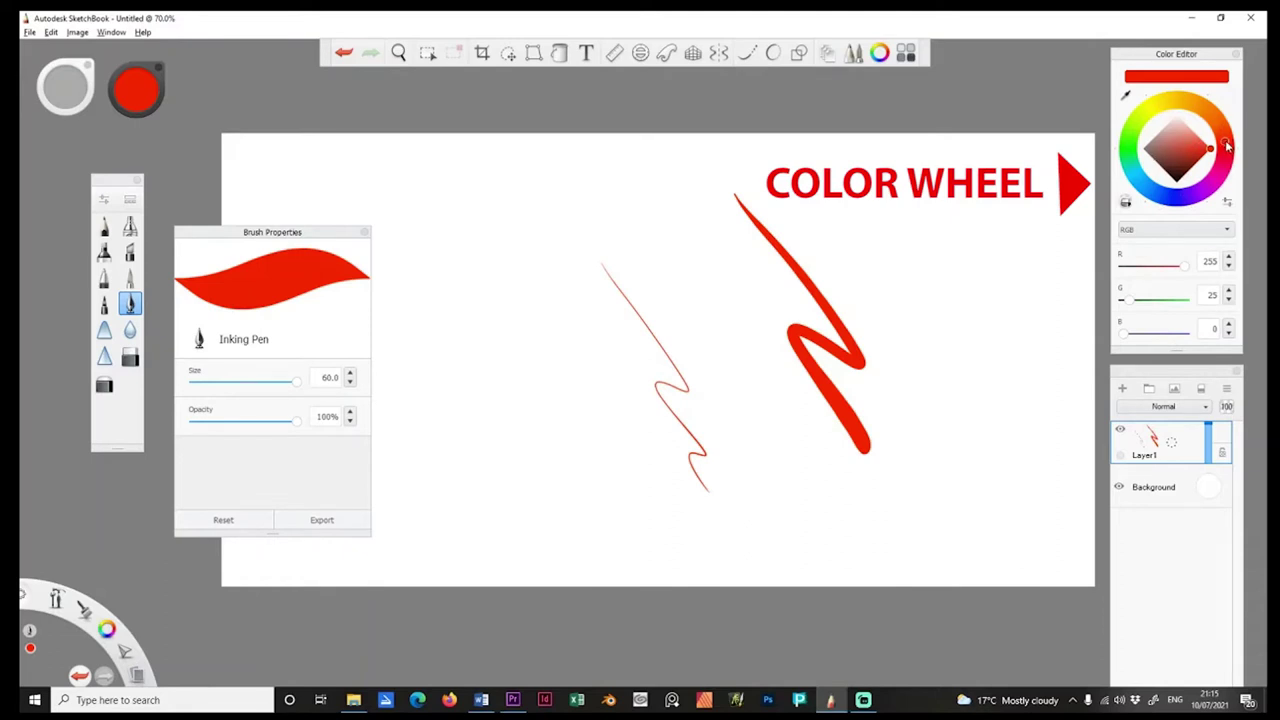
Change the brush colour to blue (RGB 0, 29, 255) and draw two freehand strokes on the canvas.
mouse_move(1226, 146)
left_mouse_down()
mouse_move(1192, 106)
mouse_move(1160, 115)
mouse_move(1192, 106)
mouse_move(1226, 140)
mouse_move(1230, 152)
mouse_move(1165, 162)
mouse_move(1186, 162)
left_mouse_up()
left_click_drag(1169, 146, 1227, 148)
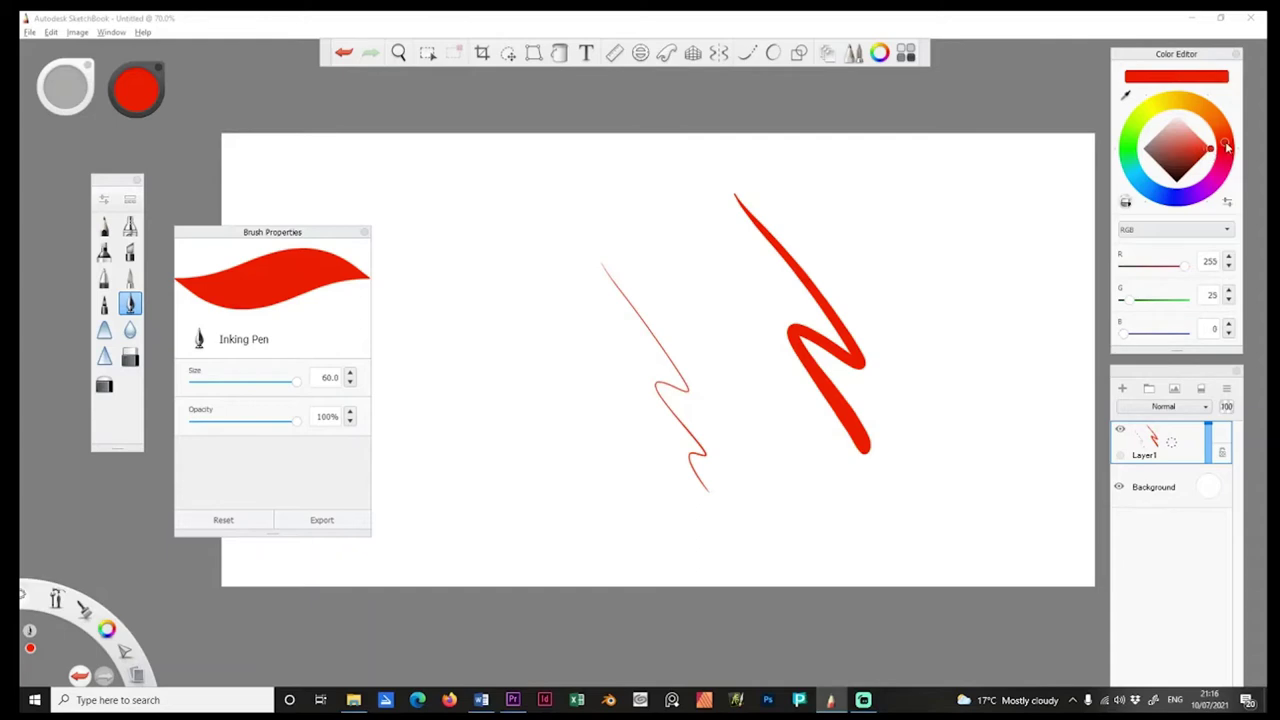
left_click(1185, 199)
left_click_drag(1185, 199, 1174, 197)
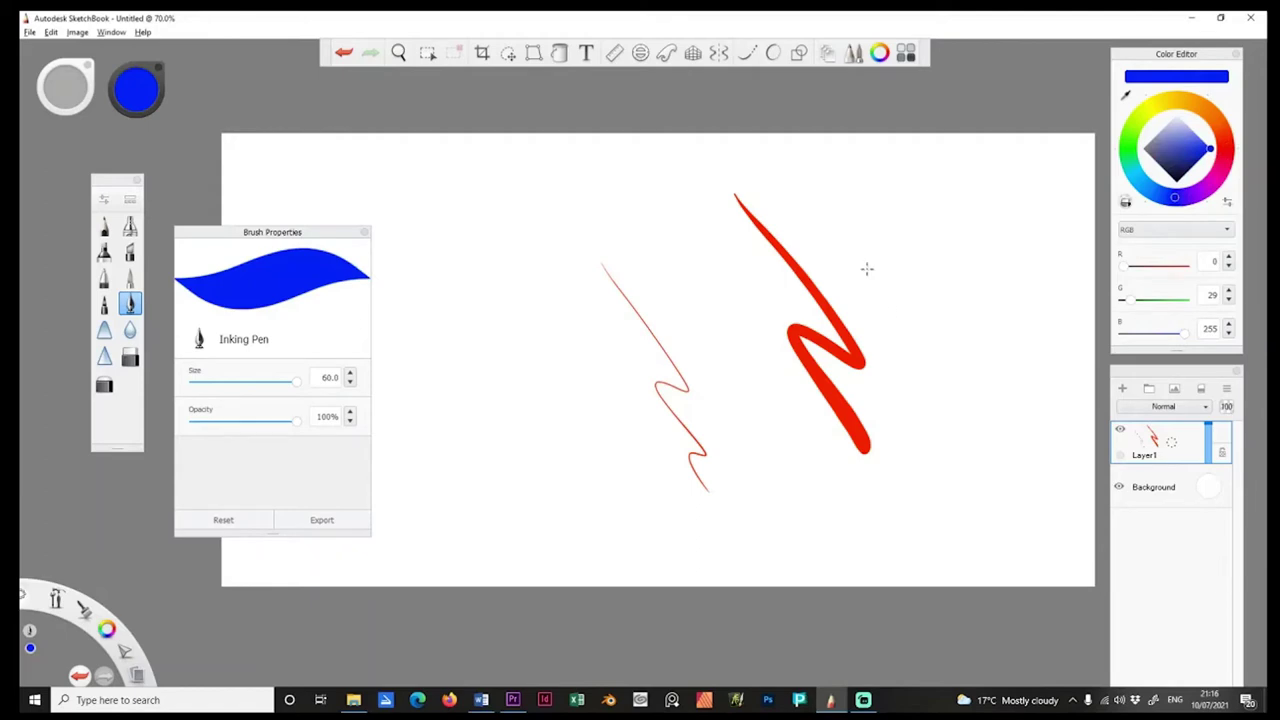
mouse_move(812, 190)
left_mouse_down()
mouse_move(851, 228)
mouse_move(861, 287)
mouse_move(946, 398)
mouse_move(950, 465)
left_mouse_up()
mouse_move(648, 225)
left_mouse_down()
mouse_move(739, 325)
mouse_move(760, 396)
left_mouse_up()
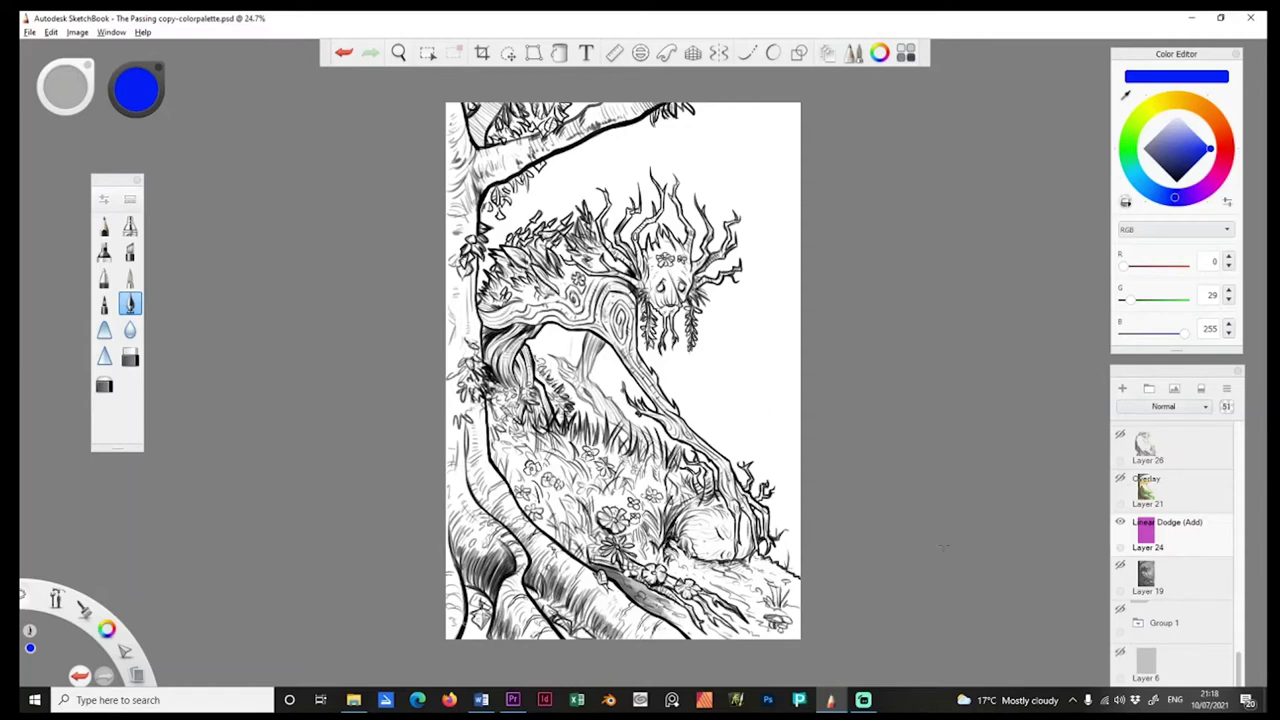
Make Layers 6, 19, 21 and 26 visible in the painting, briefly toggling the visibility of Group 1 and Layer 24.
left_click(1121, 654)
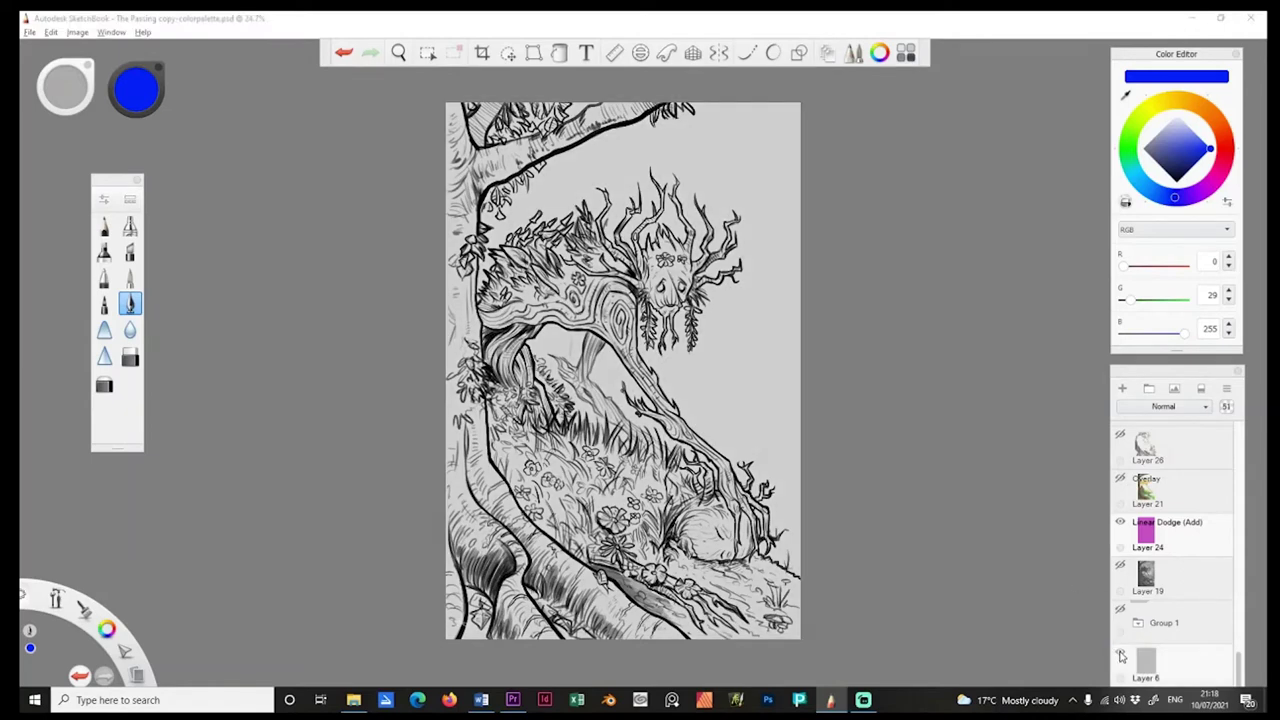
left_click(1120, 610)
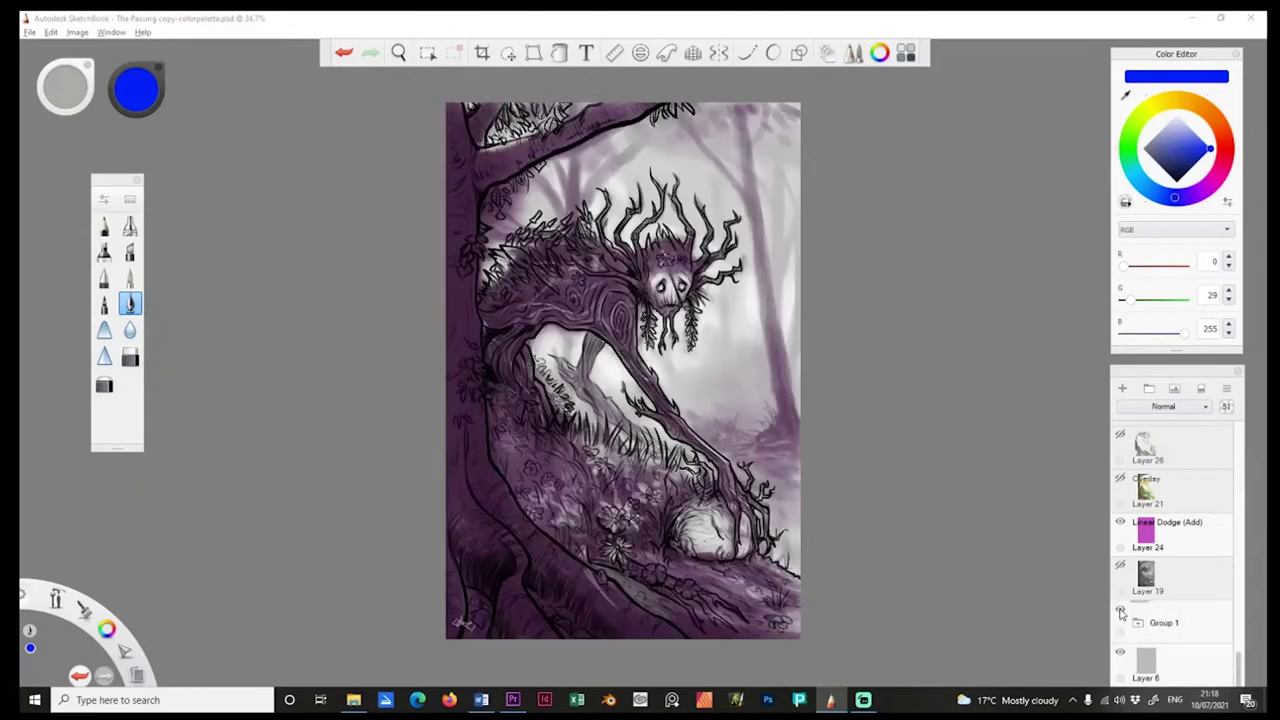
left_click(1120, 612)
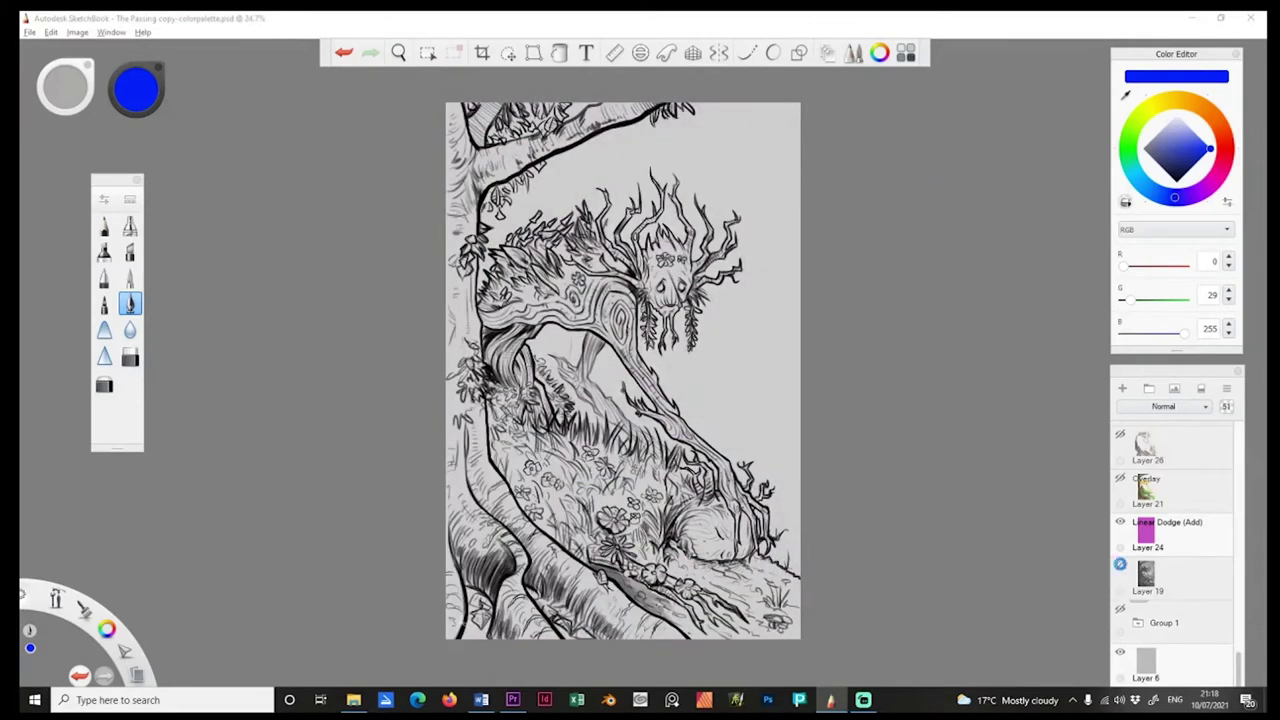
left_click(1120, 565)
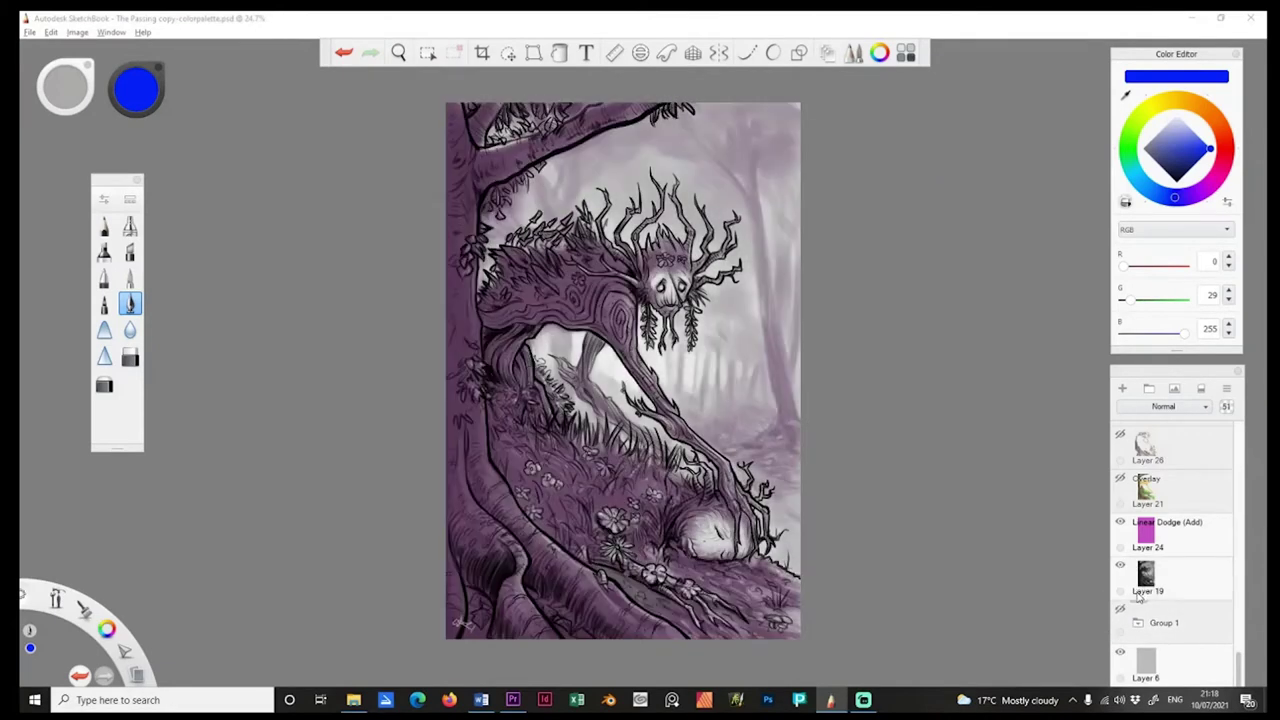
left_click(1122, 525)
left_click(1122, 525)
left_click(1120, 483)
left_click(1121, 440)
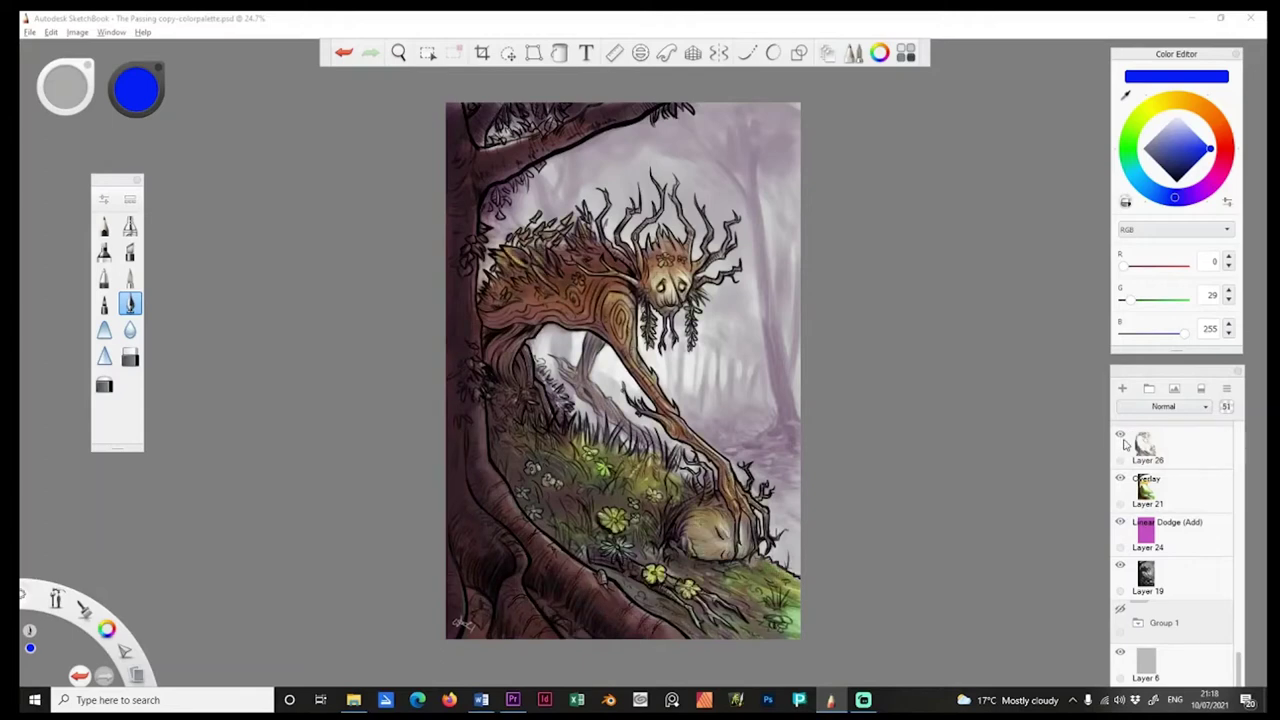
Make the painting's colour and detail layers 27, 28, 29, 30, 14 and 35 visible.
left_click_drag(1241, 662, 1240, 625)
left_click(1121, 505)
left_click(1120, 461)
left_click_drag(1241, 640, 1240, 606)
left_click(1121, 470)
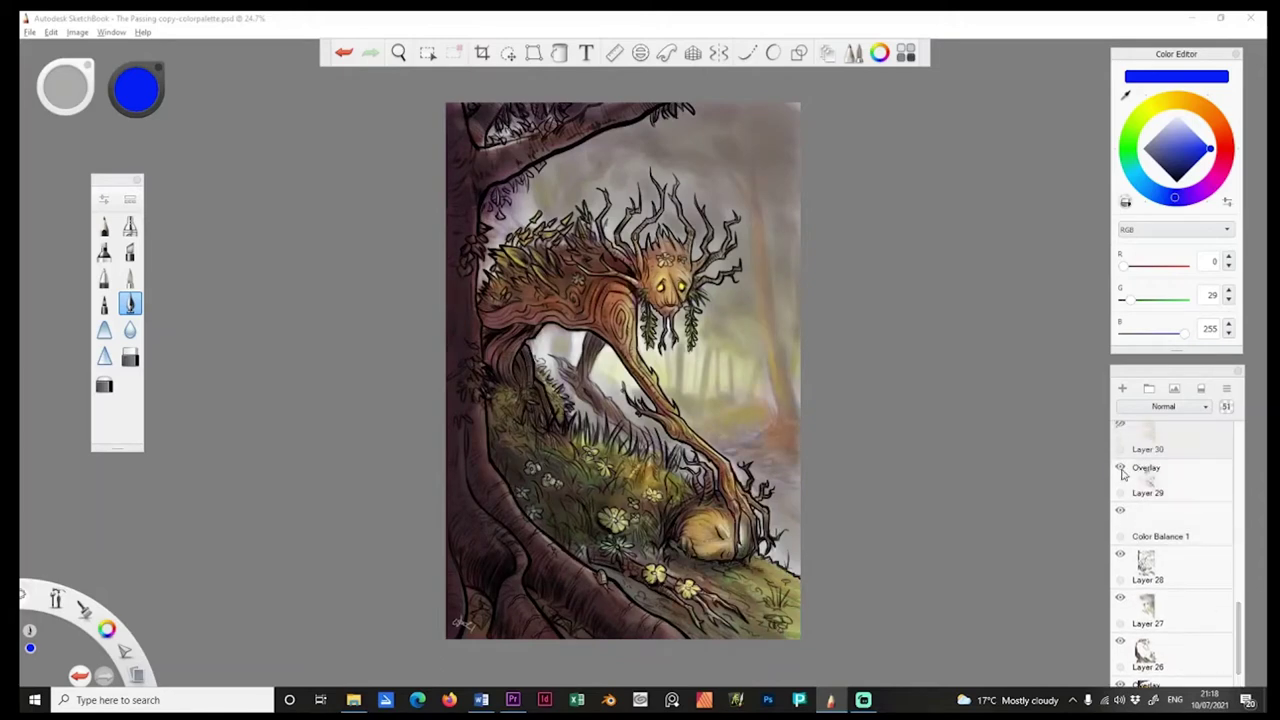
left_click_drag(1240, 627, 1243, 593)
scroll(1243, 593, "up", 1)
left_click(1121, 583)
left_click(1122, 539)
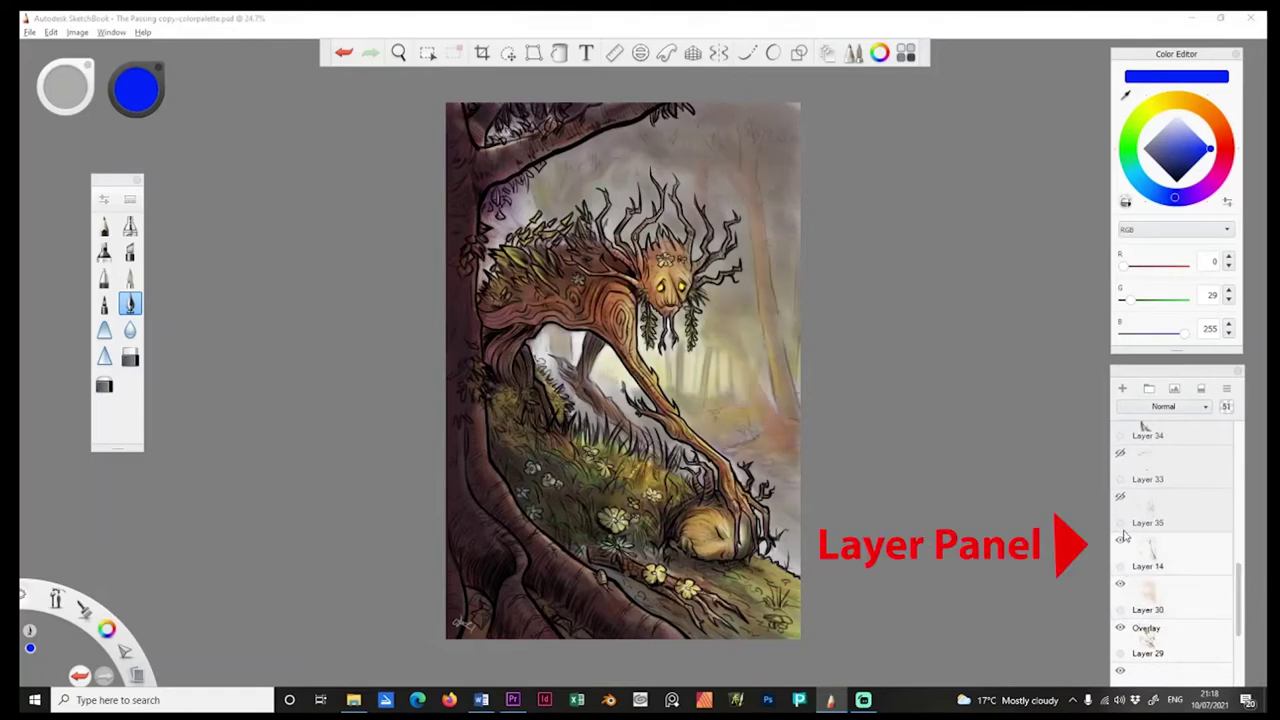
mouse_move(1172, 374)
left_mouse_down()
mouse_move(957, 321)
mouse_move(912, 271)
mouse_move(970, 329)
mouse_move(1164, 372)
left_mouse_up()
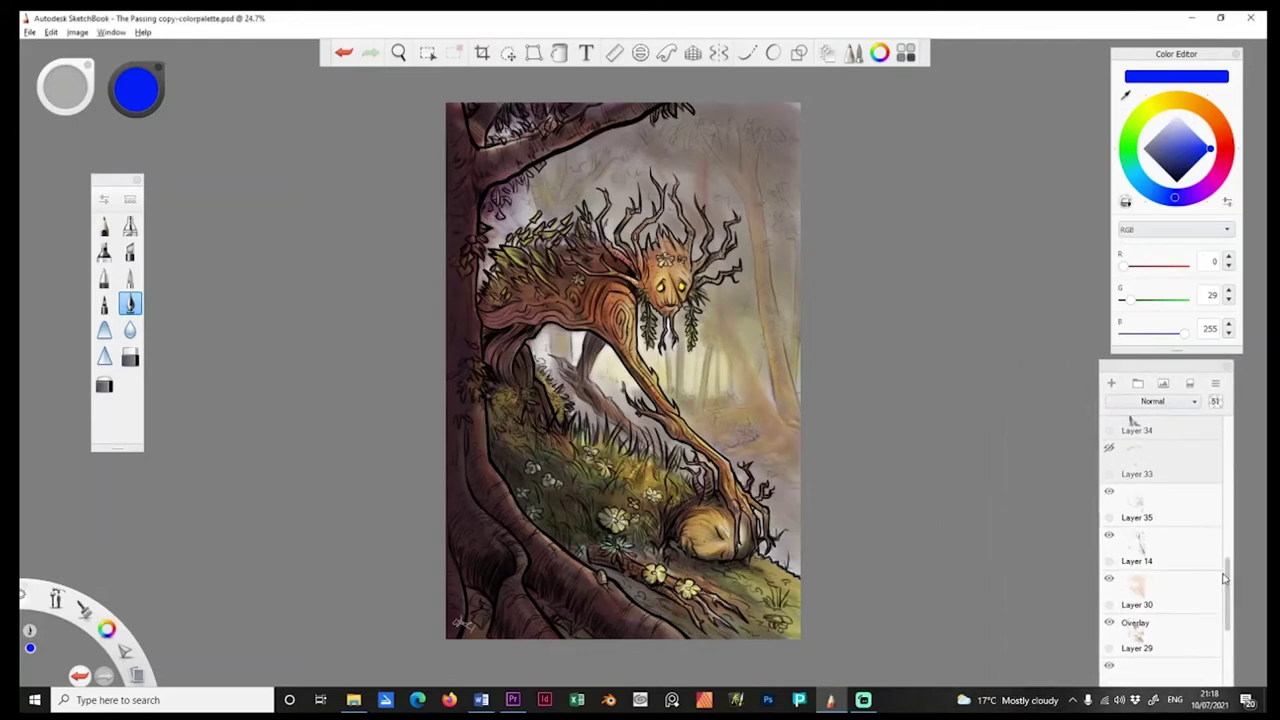
Select Layer 11 and toggle its visibility off and on to compare the painting with and without it.
mouse_move(1229, 587)
left_mouse_down()
mouse_move(1228, 445)
mouse_move(1229, 510)
left_mouse_up()
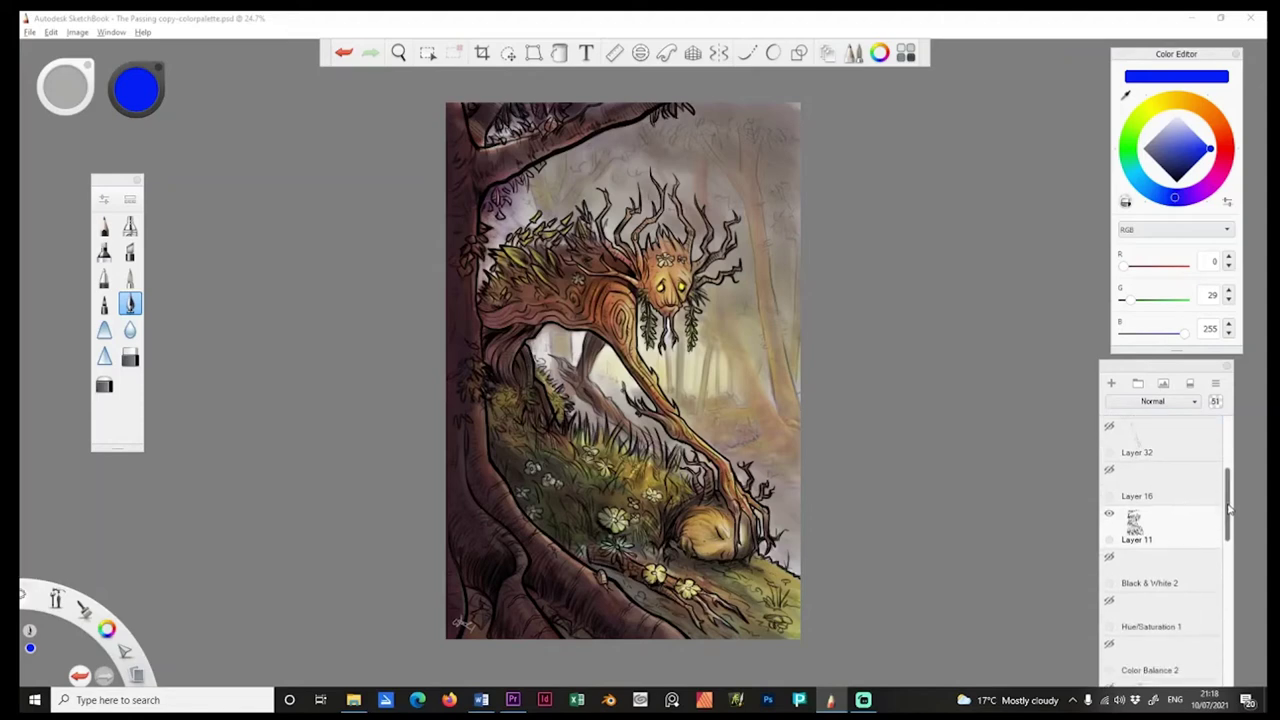
left_click(1136, 530)
left_click(1109, 515)
left_click(1110, 518)
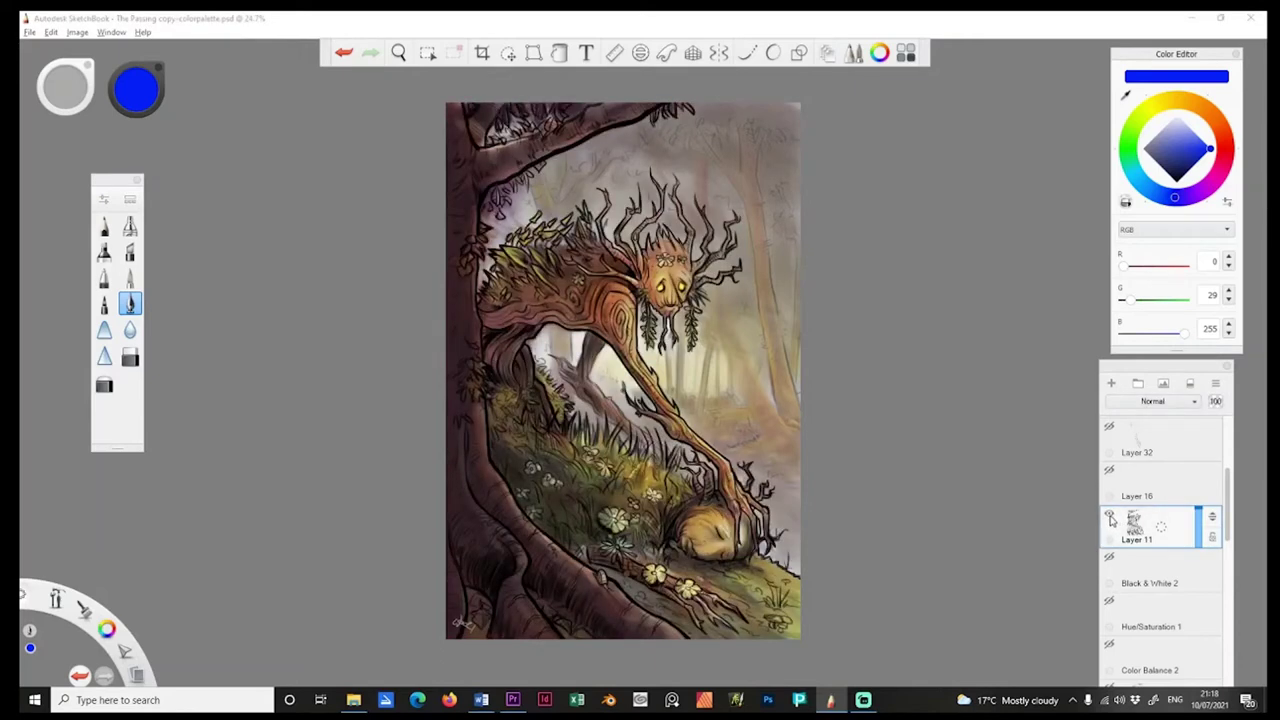
left_click(1110, 518)
left_click(1110, 518)
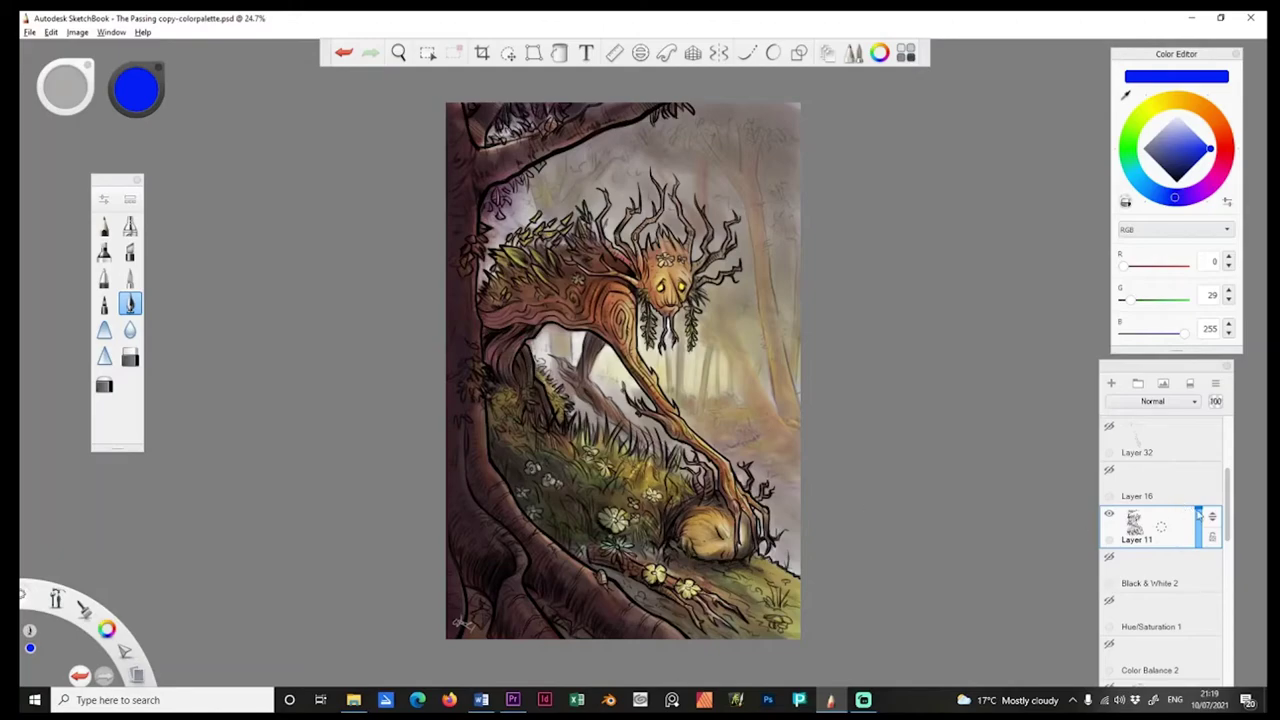
scroll(1225, 500, "up", 4)
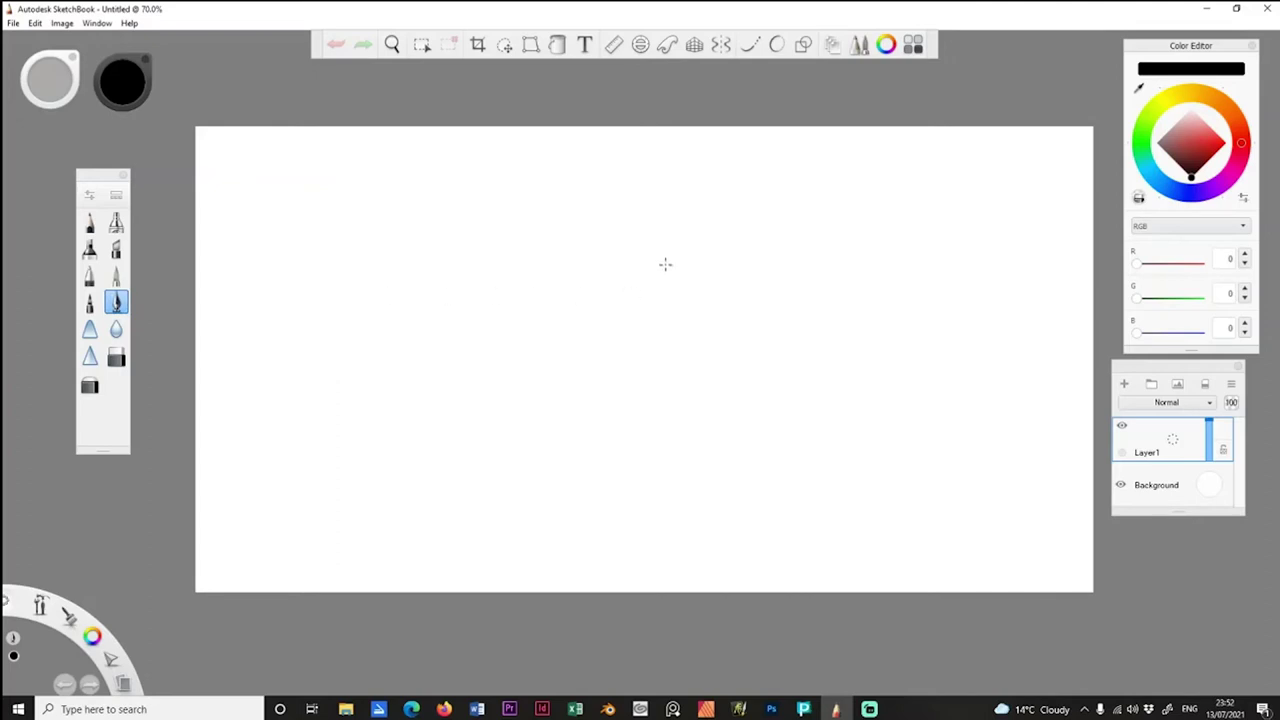
Draw two black Inking Pen test strokes on the blank canvas, undoing each one.
left_click_drag(663, 243, 700, 345)
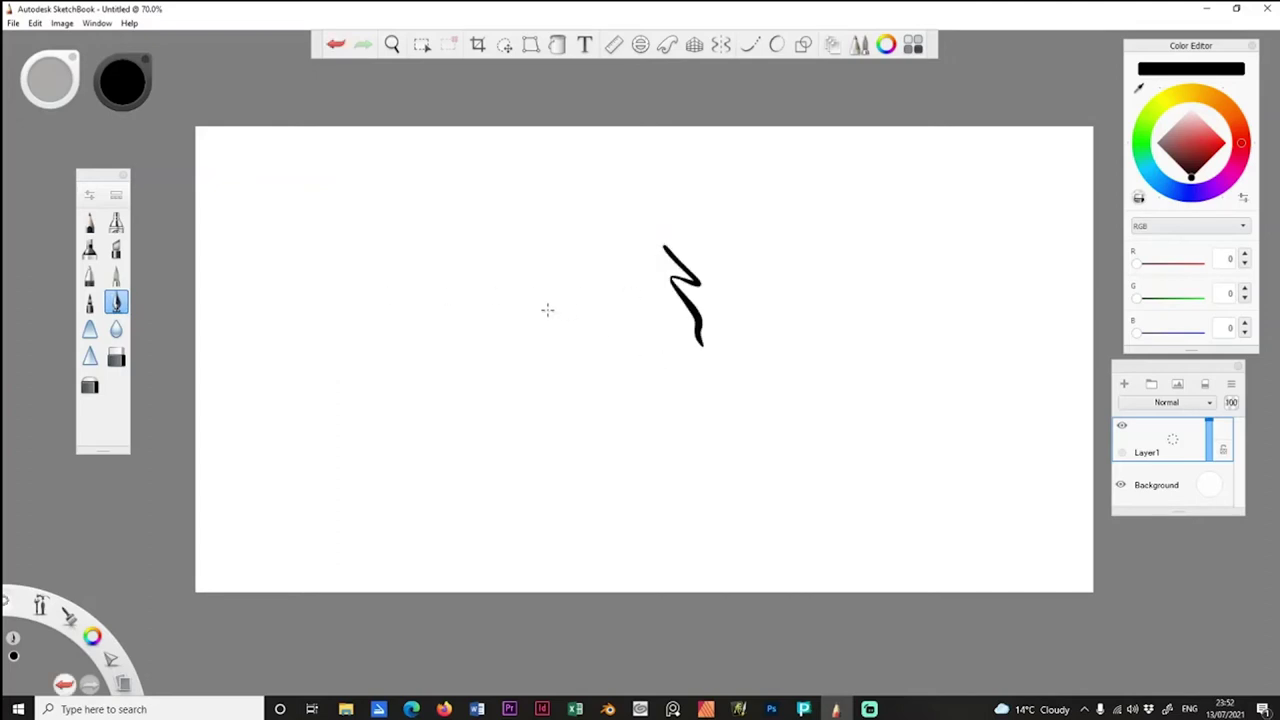
key("ctrl+z")
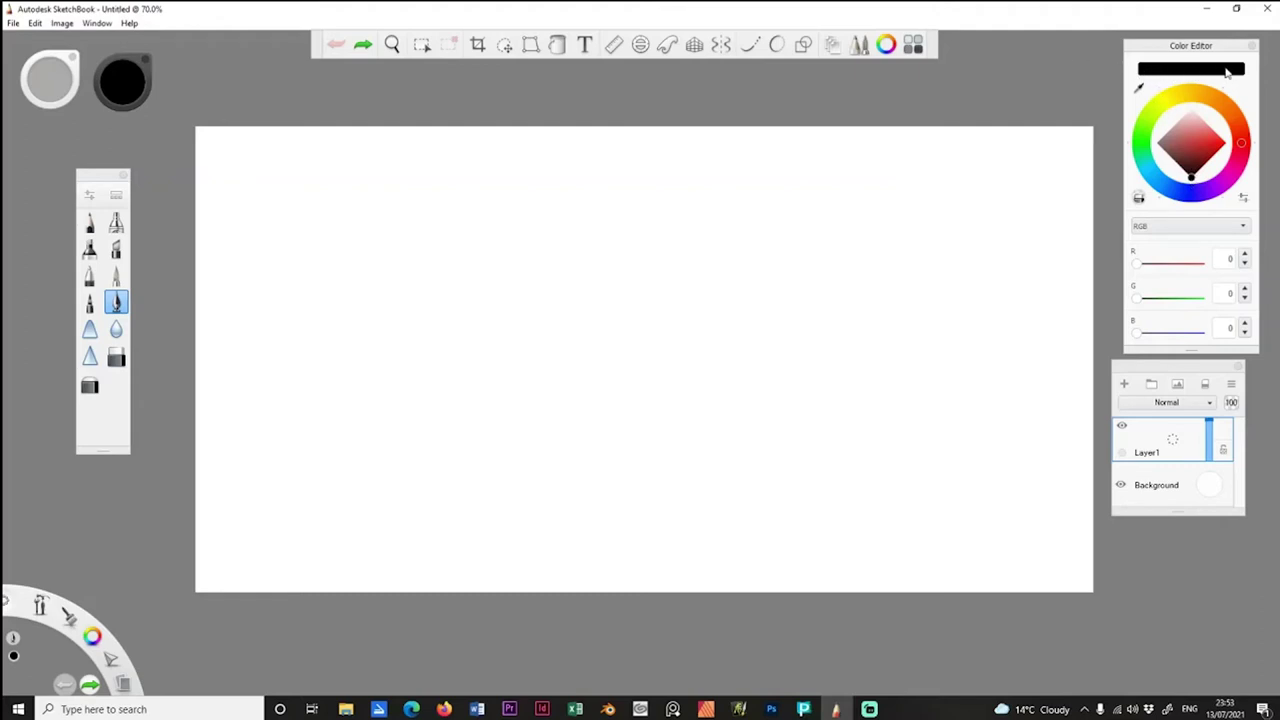
mouse_move(734, 208)
left_mouse_down()
mouse_move(814, 277)
mouse_move(840, 354)
left_mouse_up()
key("ctrl+z")
Draw two black zigzags side by side, undo both, redo the first one and undo it again.
mouse_move(700, 258)
left_mouse_down()
mouse_move(652, 214)
mouse_move(748, 383)
left_mouse_up()
mouse_move(772, 278)
left_mouse_down()
mouse_move(706, 224)
mouse_move(764, 340)
left_mouse_up()
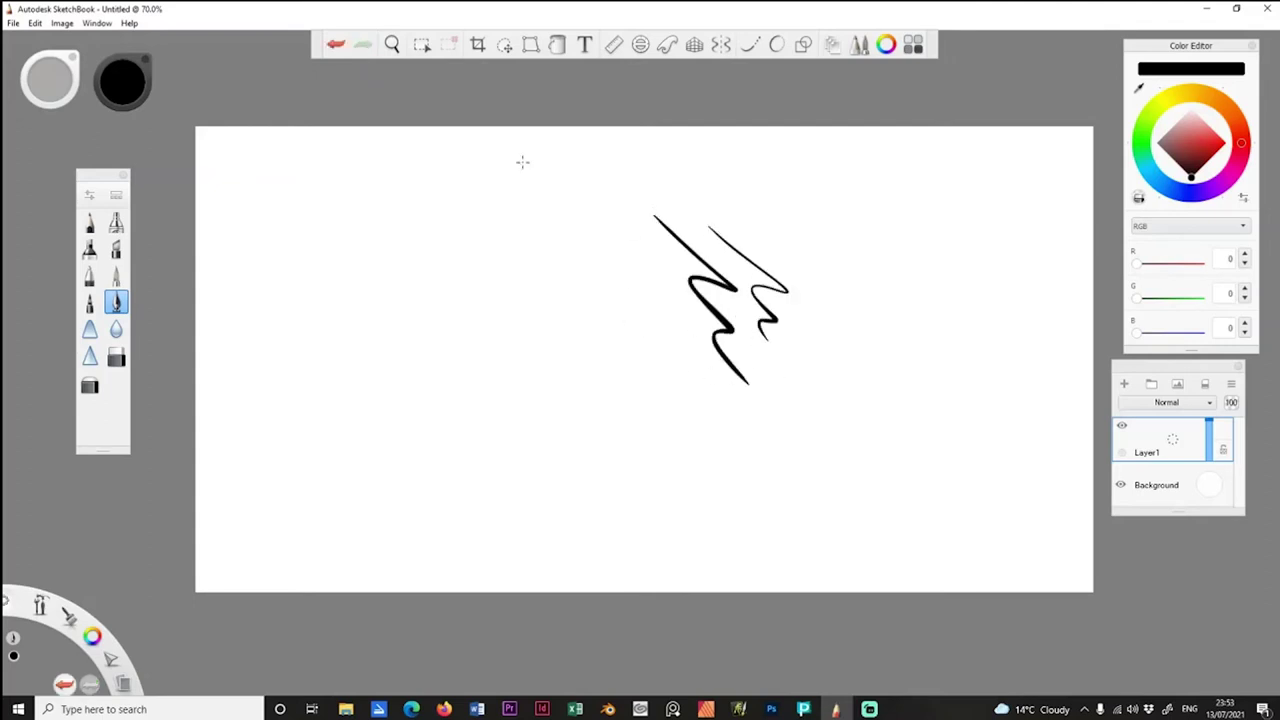
left_click(336, 47)
left_click(336, 47)
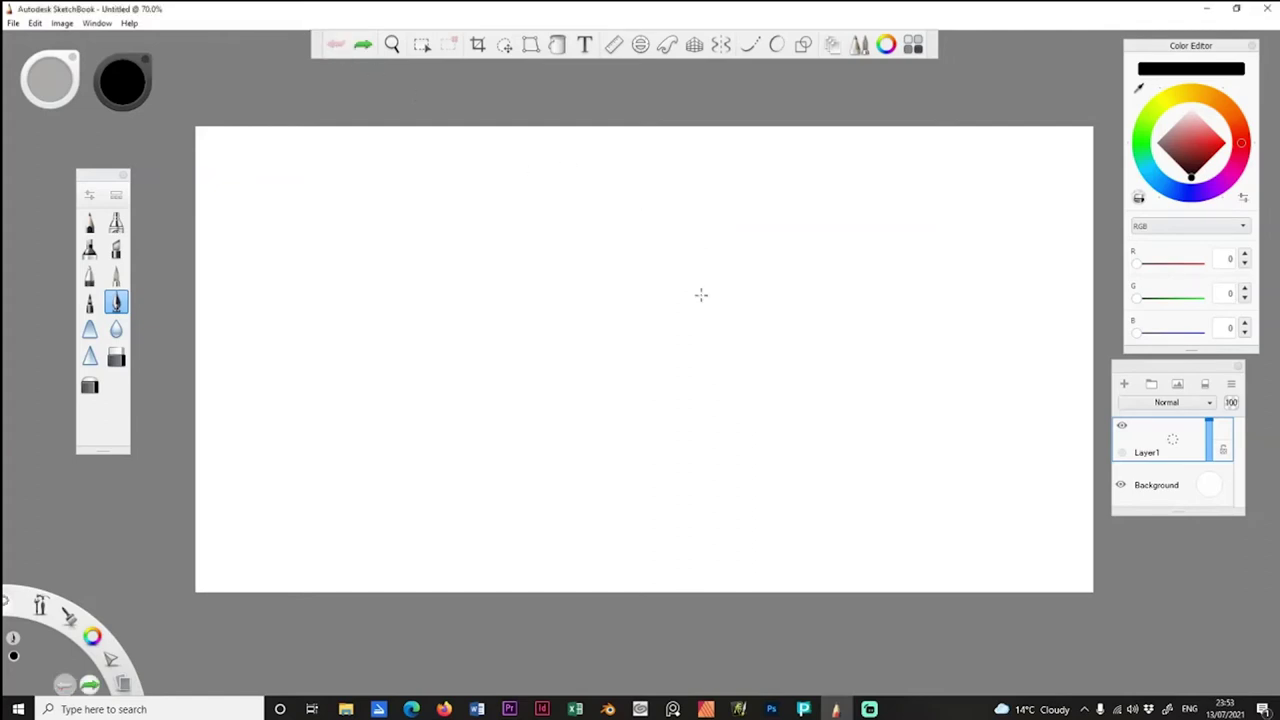
left_click(363, 46)
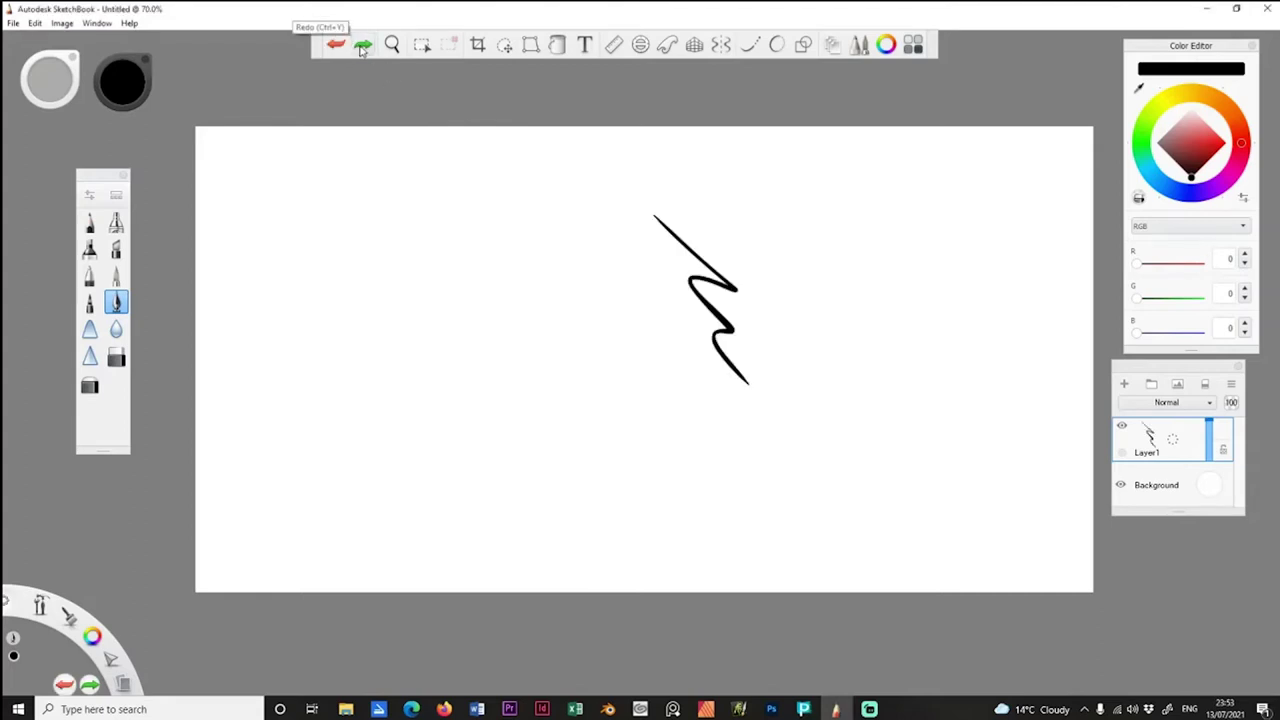
key("ctrl+z")
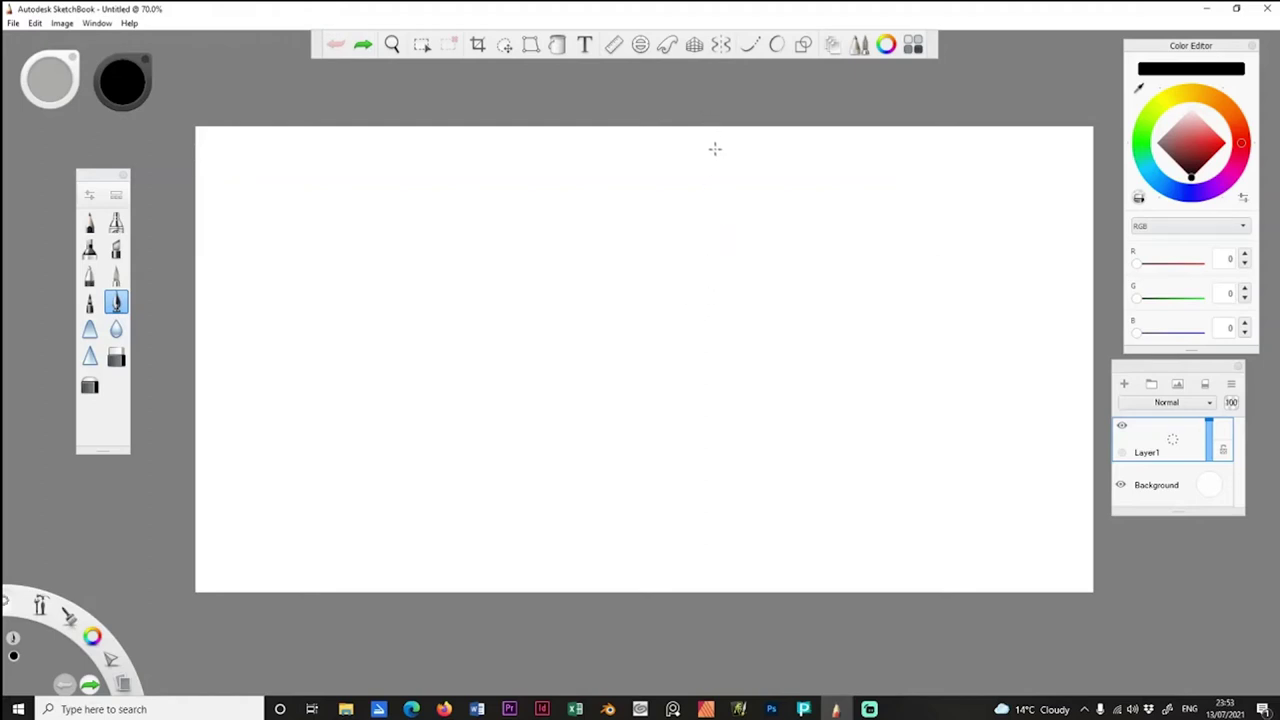
Turn on symmetry about the vertical centre line and draw mirrored black strokes near the canvas's upper edge.
left_click(722, 47)
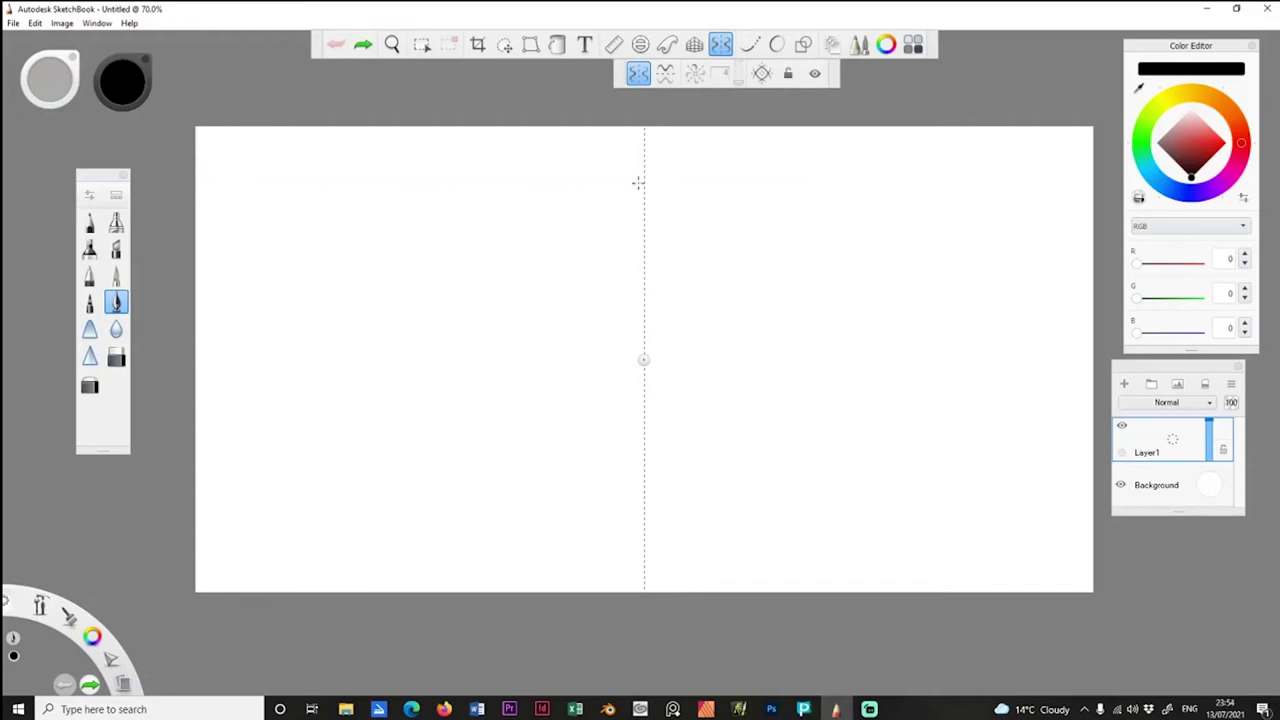
mouse_move(641, 160)
left_mouse_down()
mouse_move(621, 184)
mouse_move(632, 212)
left_mouse_up()
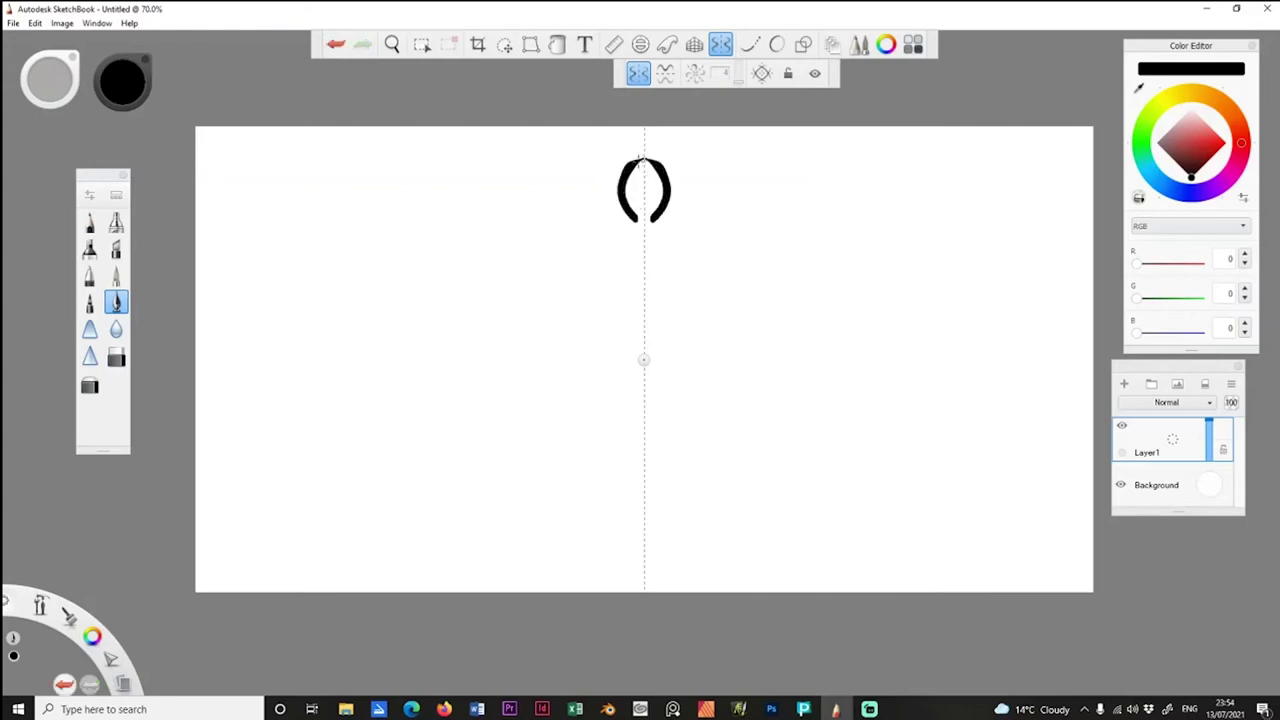
mouse_move(643, 170)
left_mouse_down()
mouse_move(634, 205)
mouse_move(620, 177)
mouse_move(632, 186)
mouse_move(607, 209)
mouse_move(628, 206)
mouse_move(610, 197)
mouse_move(616, 222)
left_mouse_up()
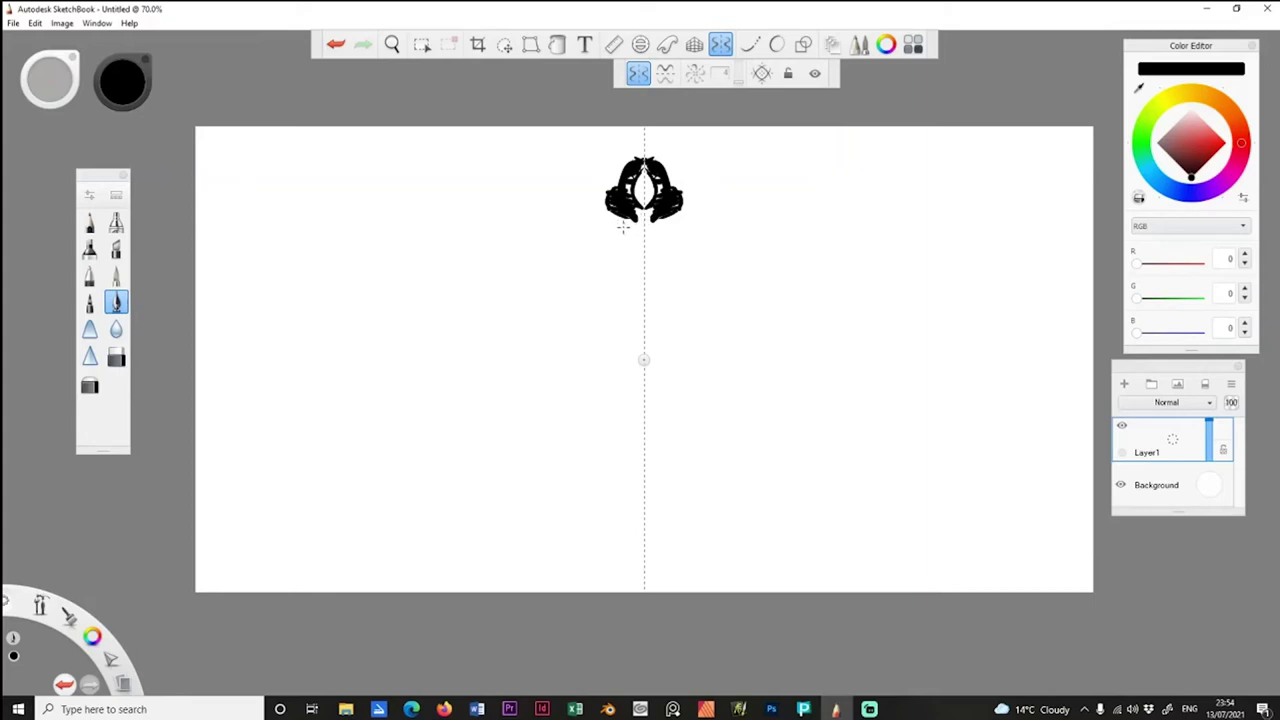
Undo all the mirrored test strokes near the canvas's upper edge until the canvas is blank.
key("ctrl+z")
key("ctrl+z")
key("ctrl+z")
key("ctrl+z")
key("ctrl+z")
key("ctrl+z")
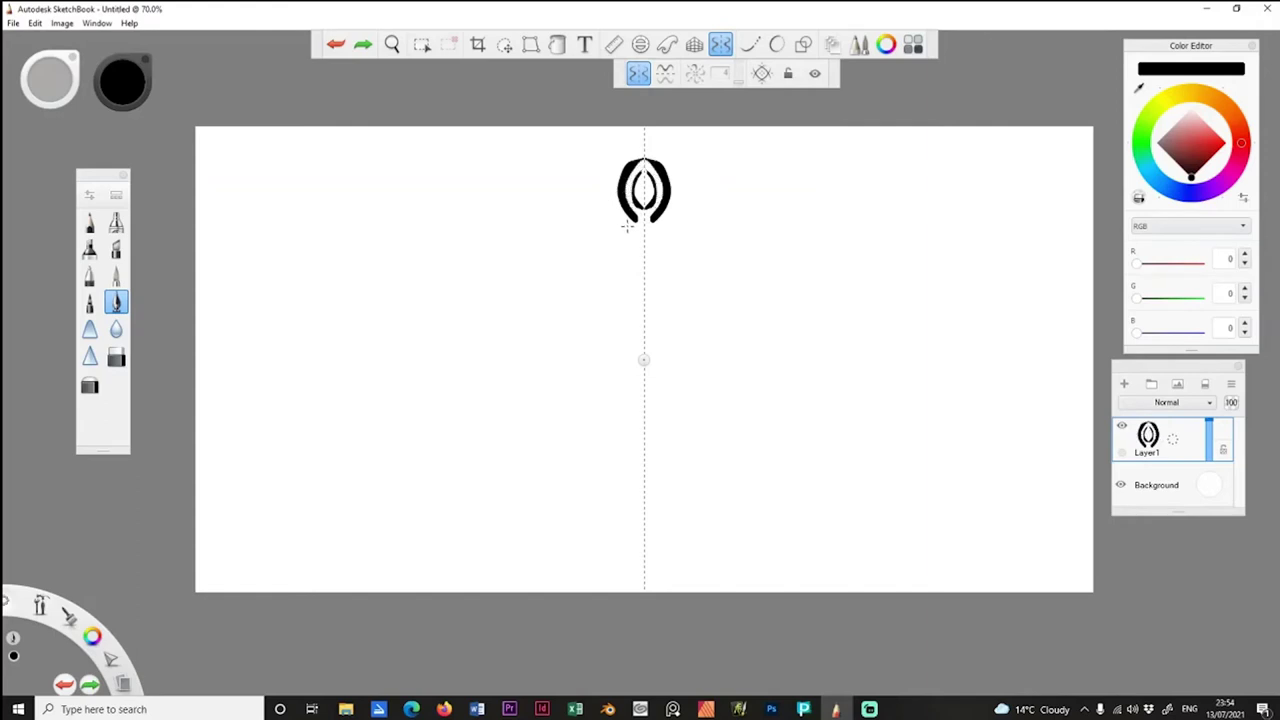
key("ctrl+z")
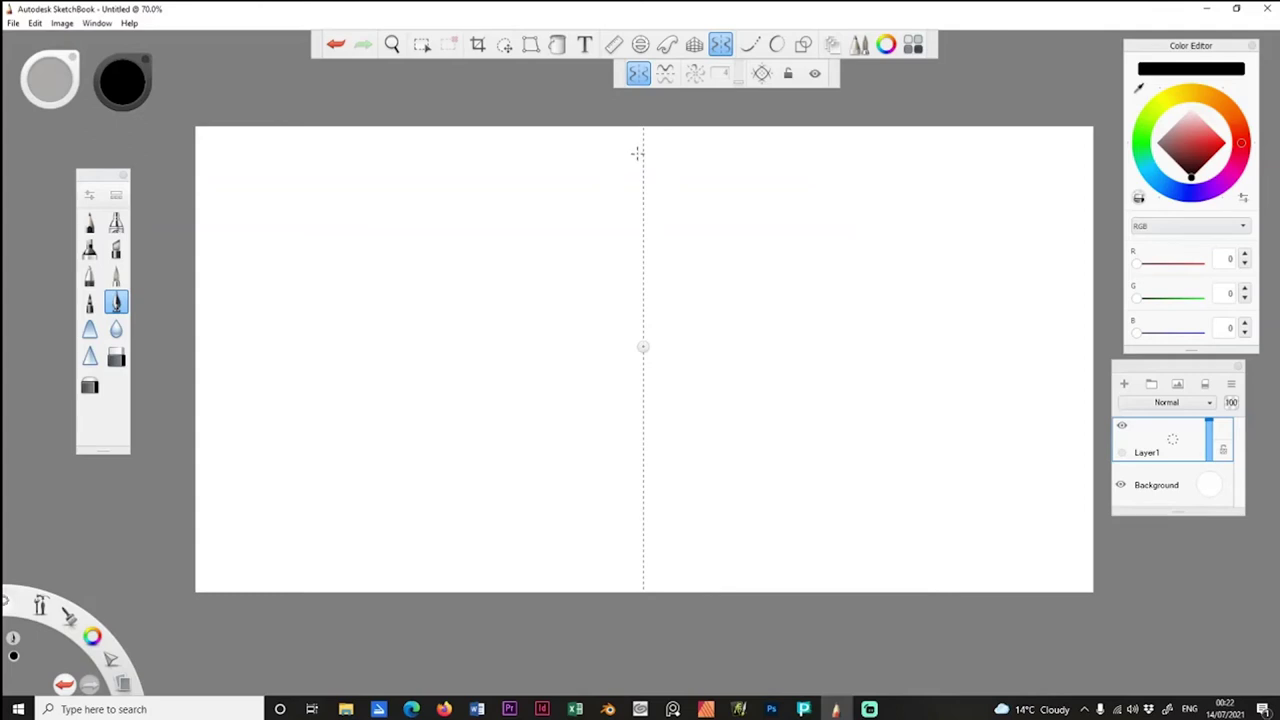
Sketch a robot's head and upper chest in mirrored black strokes on the symmetry line, starting near the canvas's upper edge.
mouse_move(640, 148)
left_mouse_down()
mouse_move(626, 189)
mouse_move(639, 150)
mouse_move(617, 161)
mouse_move(612, 181)
mouse_move(642, 153)
mouse_move(630, 152)
mouse_move(634, 178)
mouse_move(618, 156)
mouse_move(640, 170)
mouse_move(617, 203)
mouse_move(606, 172)
mouse_move(617, 170)
mouse_move(601, 182)
mouse_move(613, 212)
mouse_move(643, 222)
mouse_move(592, 214)
left_mouse_up()
mouse_move(597, 215)
left_mouse_down()
mouse_move(611, 217)
mouse_move(598, 218)
left_mouse_up()
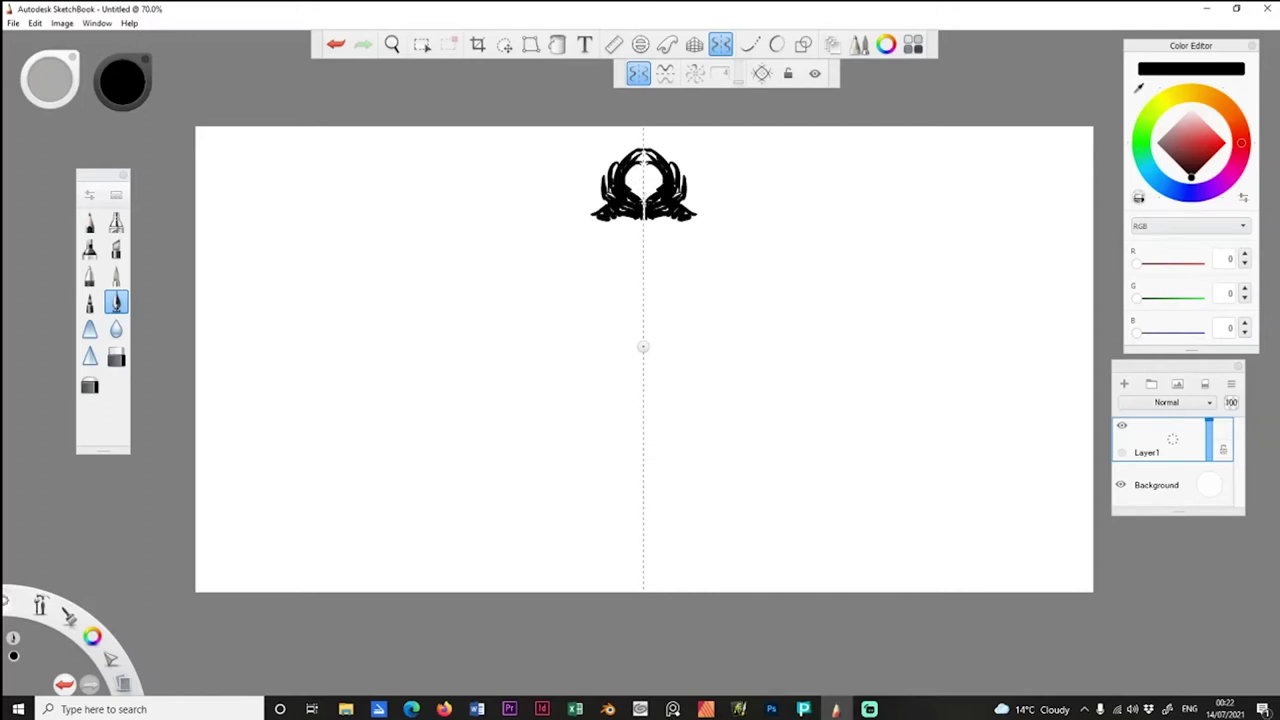
mouse_move(618, 216)
left_mouse_down()
mouse_move(638, 236)
mouse_move(596, 258)
mouse_move(630, 262)
mouse_move(592, 222)
mouse_move(636, 260)
mouse_move(638, 214)
left_mouse_up()
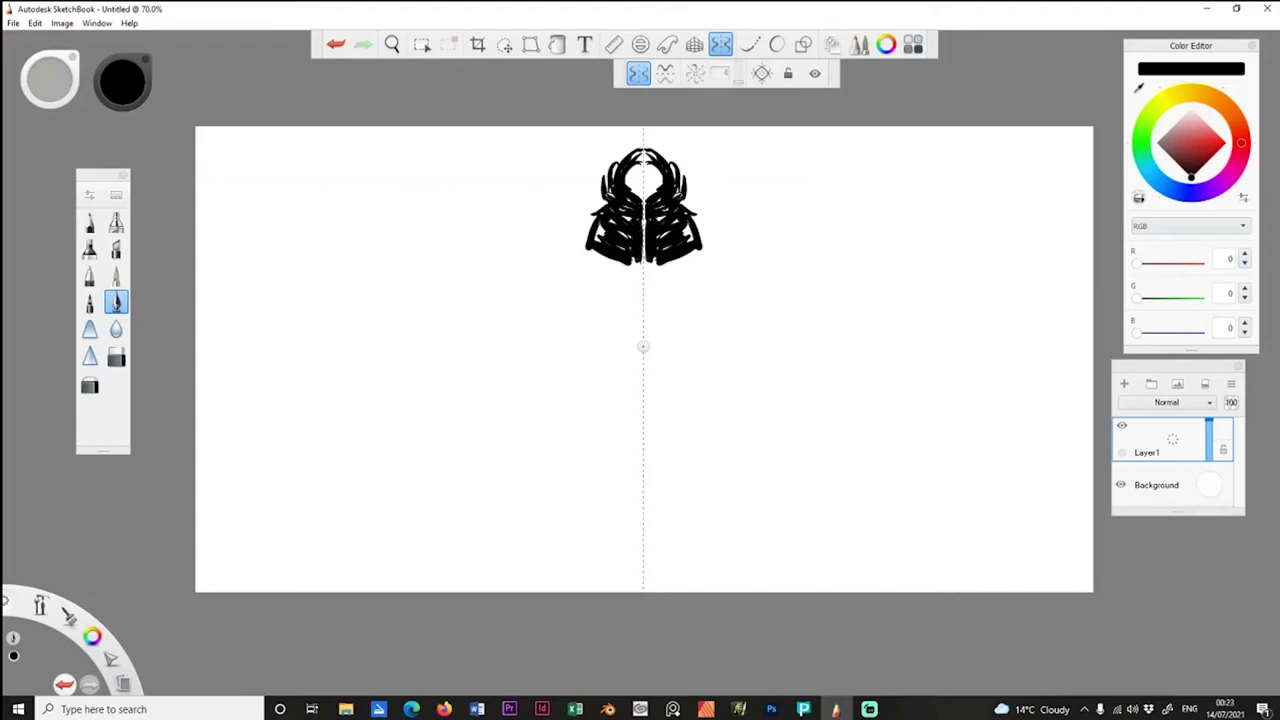
Sketch the robot's mirrored shoulder pads, upper arms, block-shaped forearms and fingers in black.
mouse_move(636, 262)
left_mouse_down()
mouse_move(620, 274)
mouse_move(608, 262)
mouse_move(612, 282)
mouse_move(588, 214)
mouse_move(590, 232)
mouse_move(580, 216)
mouse_move(546, 222)
mouse_move(544, 236)
mouse_move(566, 215)
mouse_move(578, 236)
mouse_move(546, 240)
mouse_move(582, 248)
mouse_move(577, 213)
mouse_move(556, 274)
mouse_move(544, 268)
mouse_move(558, 250)
mouse_move(568, 264)
mouse_move(528, 292)
left_mouse_up()
mouse_move(537, 243)
left_mouse_down()
mouse_move(572, 220)
mouse_move(536, 233)
mouse_move(554, 292)
mouse_move(512, 364)
left_mouse_up()
mouse_move(558, 290)
left_mouse_down()
mouse_move(558, 360)
mouse_move(516, 362)
mouse_move(556, 380)
mouse_move(538, 372)
mouse_move(538, 398)
mouse_move(534, 368)
mouse_move(517, 392)
left_mouse_up()
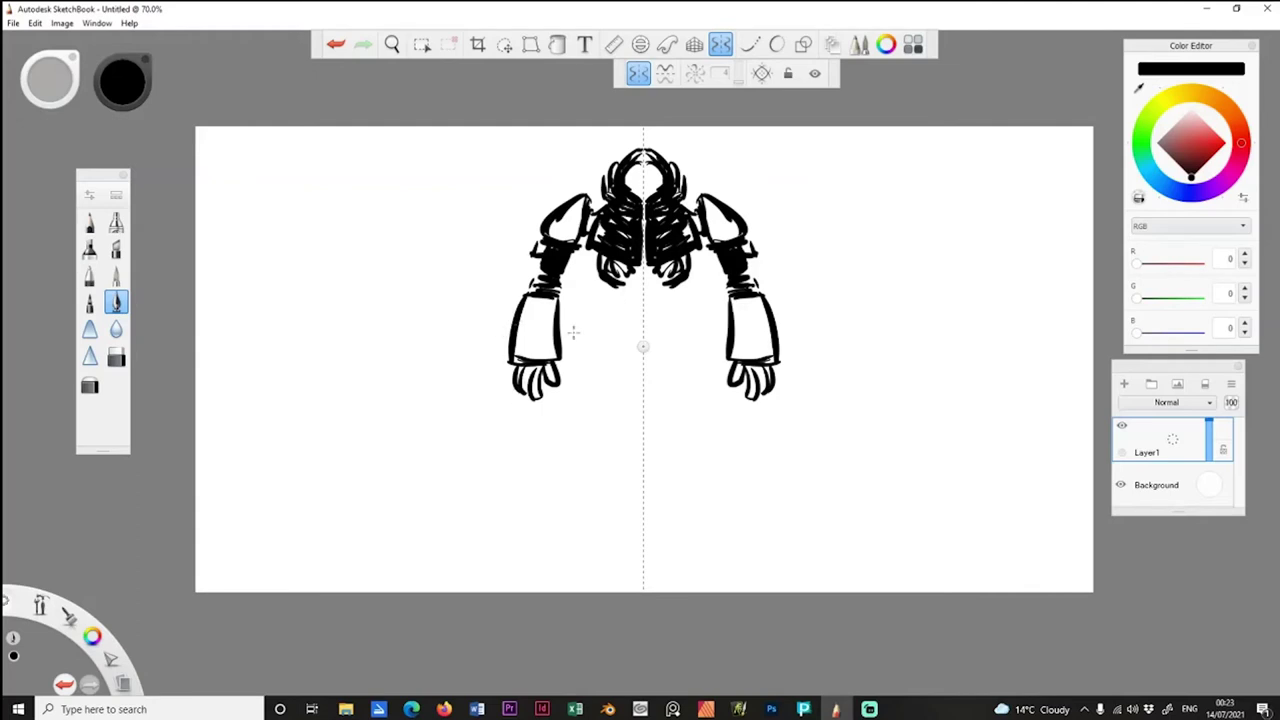
Sketch the robot's lower torso, hip plates and thighs with mirrored black strokes.
mouse_move(604, 279)
left_mouse_down()
mouse_move(626, 300)
mouse_move(630, 278)
mouse_move(628, 310)
mouse_move(640, 310)
mouse_move(610, 305)
mouse_move(606, 322)
mouse_move(616, 318)
left_mouse_up()
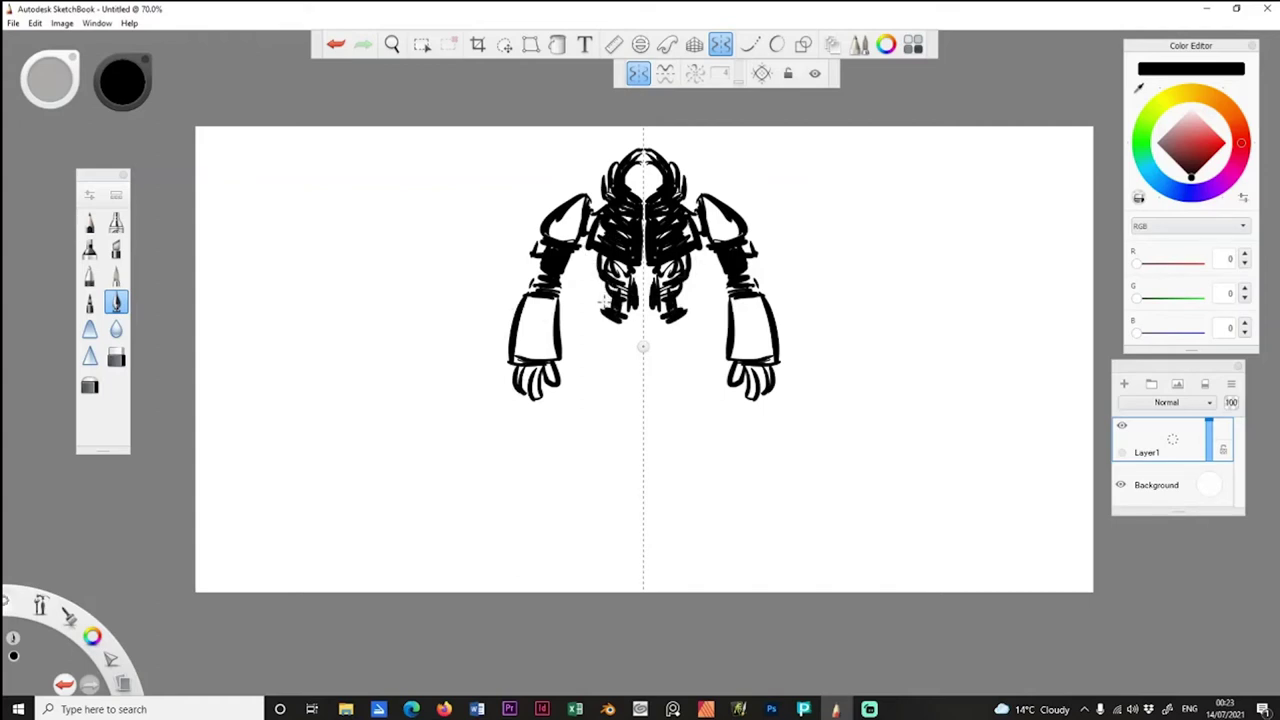
mouse_move(598, 312)
left_mouse_down()
mouse_move(628, 338)
mouse_move(630, 320)
mouse_move(588, 338)
mouse_move(572, 367)
mouse_move(609, 377)
mouse_move(590, 379)
mouse_move(609, 363)
mouse_move(584, 368)
left_mouse_up()
mouse_move(602, 344)
left_mouse_down()
mouse_move(582, 376)
mouse_move(571, 366)
mouse_move(588, 378)
mouse_move(567, 366)
mouse_move(569, 393)
left_mouse_up()
mouse_move(574, 371)
left_mouse_down()
mouse_move(567, 407)
mouse_move(603, 410)
left_mouse_up()
mouse_move(611, 382)
left_mouse_down()
mouse_move(582, 367)
mouse_move(601, 400)
left_mouse_up()
left_click_drag(574, 386, 601, 408)
left_click_drag(569, 394, 598, 415)
Sketch the robot's pelvis outline and fill in the waist between the hips and torso.
left_click_drag(615, 348, 622, 372)
mouse_move(622, 372)
left_mouse_down()
mouse_move(634, 390)
mouse_move(660, 376)
left_mouse_up()
left_click_drag(606, 328, 626, 370)
left_click_drag(606, 328, 626, 352)
left_click_drag(628, 308, 643, 310)
left_click_drag(627, 318, 643, 322)
Sketch the robot's mirrored knees, flared lower legs and feet, shading the shins with scribbled black strokes.
mouse_move(570, 411)
left_mouse_down()
mouse_move(600, 434)
mouse_move(558, 442)
left_mouse_up()
left_click_drag(578, 428, 606, 452)
mouse_move(598, 452)
left_mouse_down()
mouse_move(554, 445)
mouse_move(602, 453)
mouse_move(591, 457)
mouse_move(548, 445)
mouse_move(605, 432)
mouse_move(553, 420)
mouse_move(578, 461)
mouse_move(581, 438)
mouse_move(550, 454)
mouse_move(536, 542)
left_mouse_up()
mouse_move(552, 458)
left_mouse_down()
mouse_move(538, 545)
mouse_move(594, 516)
mouse_move(594, 544)
left_mouse_up()
mouse_move(594, 470)
left_mouse_down()
mouse_move(601, 563)
mouse_move(514, 550)
mouse_move(548, 554)
left_mouse_up()
left_click_drag(558, 552, 620, 554)
left_click_drag(582, 510, 588, 544)
mouse_move(584, 460)
left_mouse_down()
mouse_move(588, 556)
mouse_move(594, 520)
mouse_move(558, 482)
mouse_move(542, 522)
mouse_move(558, 476)
mouse_move(546, 524)
mouse_move(570, 527)
left_mouse_up()
Add short black strokes along the symmetry line to fill in the pelvis, waist and abdomen.
left_click_drag(624, 361, 648, 370)
left_click_drag(622, 323, 641, 333)
left_click_drag(635, 282, 640, 297)
left_click_drag(633, 262, 641, 273)
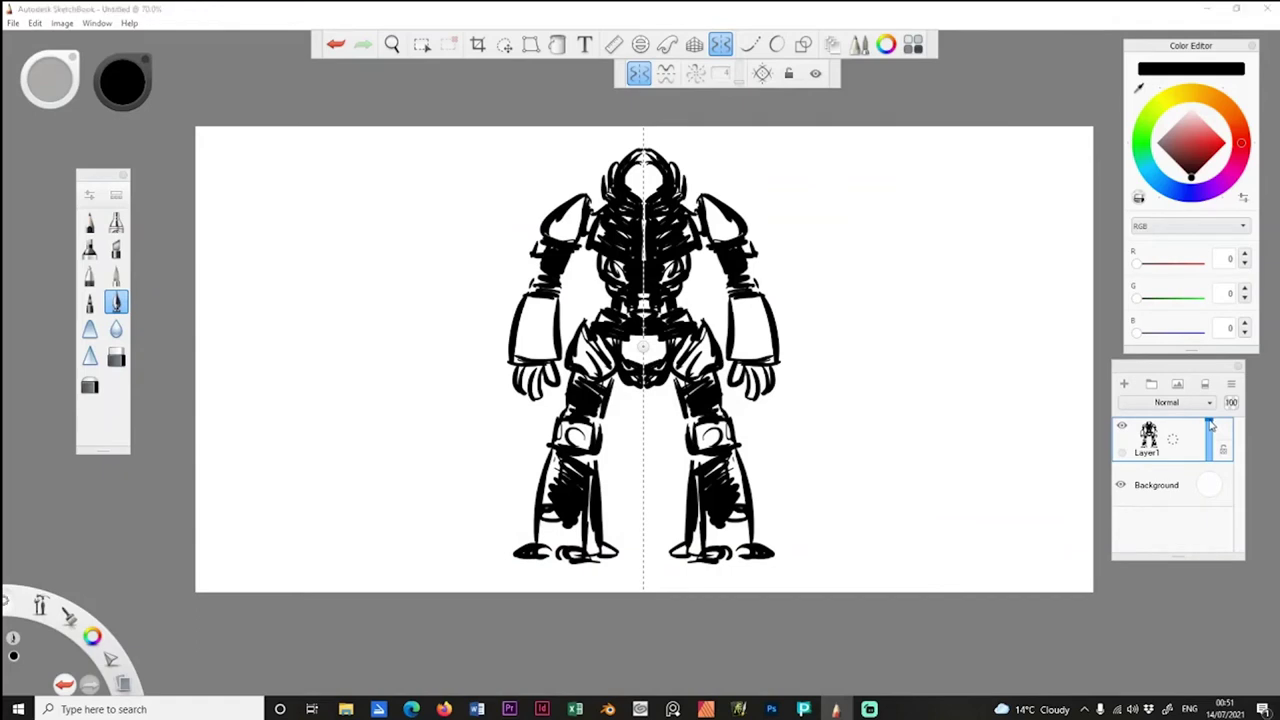
Lower the opacity of Layer1, the robot sketch, to about 17 and add a new layer above it.
left_click_drag(1210, 425, 1210, 457)
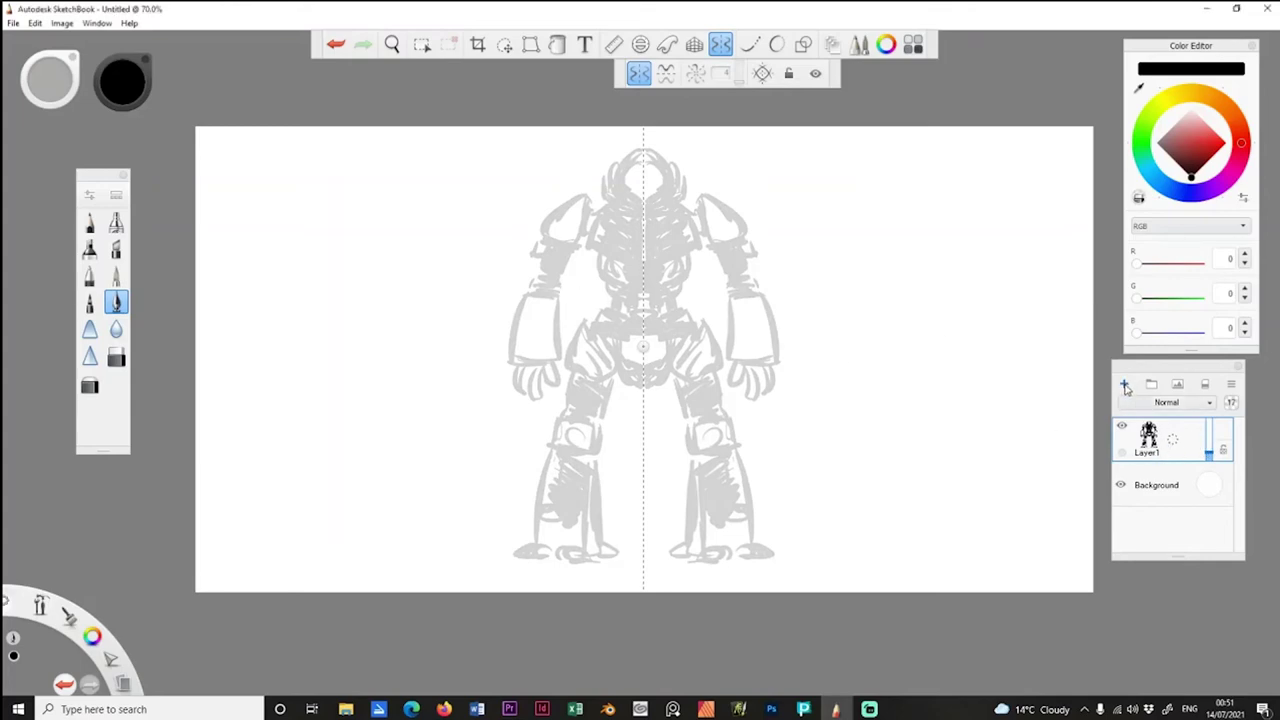
left_click(1125, 386)
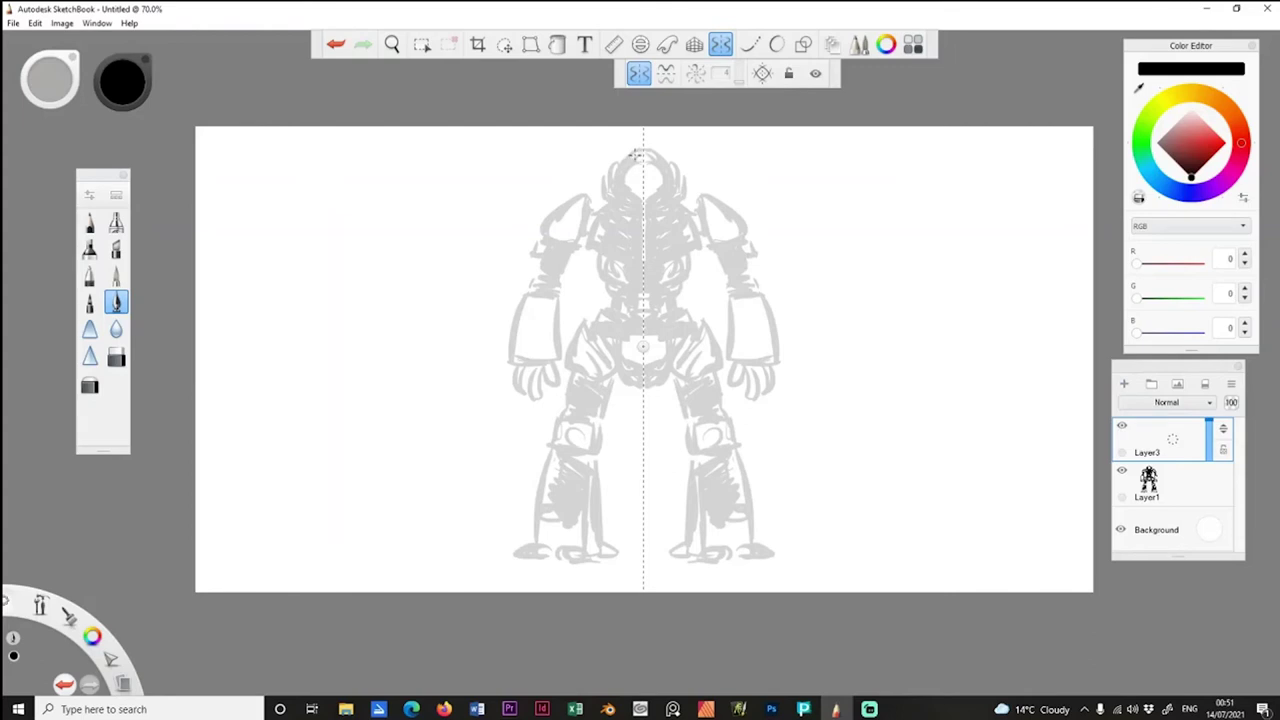
left_click_drag(645, 149, 620, 190)
key("bracketright")
key("bracketright")
mouse_move(643, 145)
left_mouse_down()
mouse_move(622, 158)
mouse_move(614, 198)
left_mouse_up()
key("bracketleft")
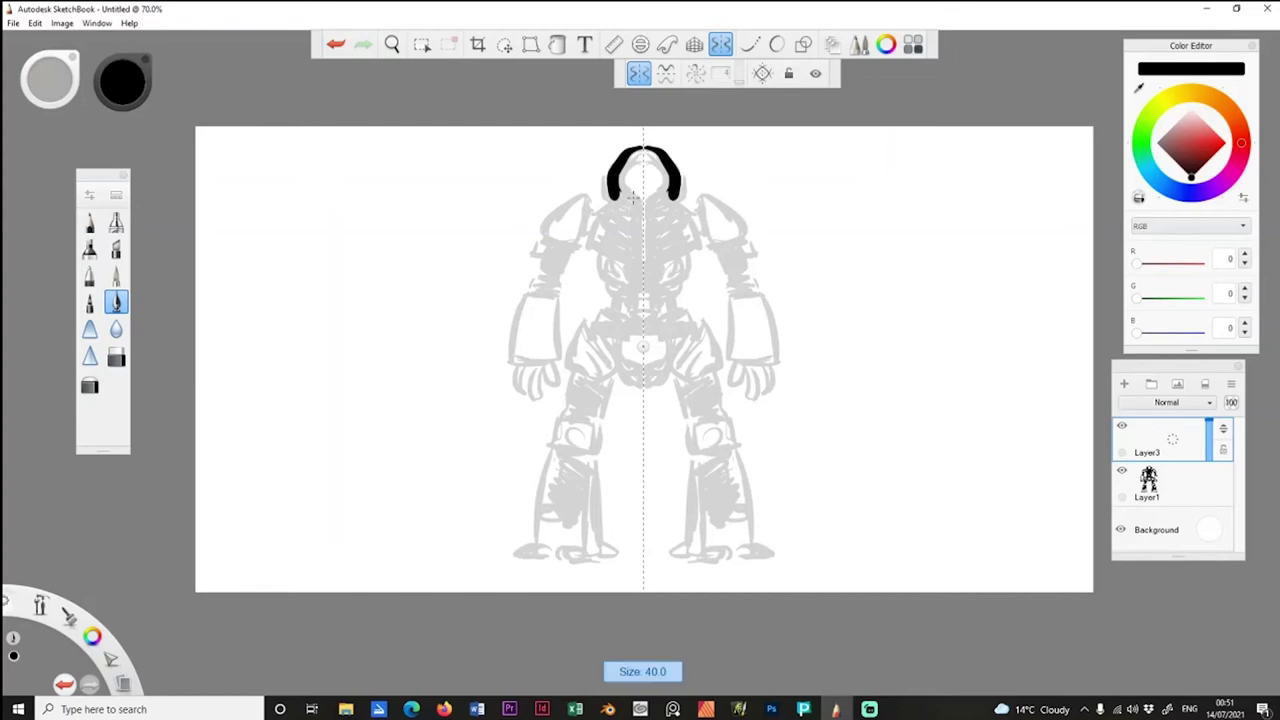
key("ctrl+z")
Reduce the brush size and ink the mirrored helmet outline and ear pieces over the faded sketch.
key("bracketright")
key("bracketleft")
key("bracketleft")
mouse_move(643, 148)
left_mouse_down()
mouse_move(623, 175)
mouse_move(635, 204)
mouse_move(643, 160)
mouse_move(616, 163)
mouse_move(599, 190)
left_mouse_up()
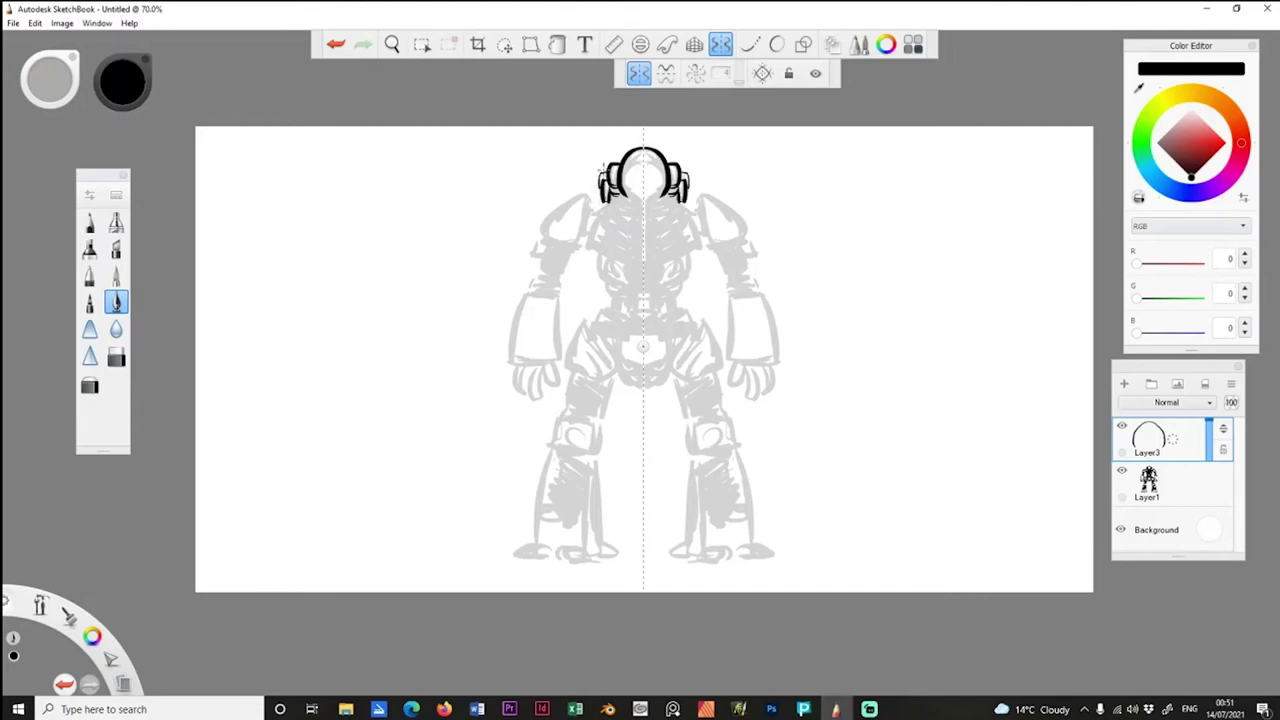
Ink the mirrored antennas, collar, chest plates, abdominal plates and waist cables over the faded sketch.
mouse_move(604, 136)
left_mouse_down()
mouse_move(586, 208)
mouse_move(608, 199)
mouse_move(613, 220)
mouse_move(625, 212)
mouse_move(605, 220)
mouse_move(620, 222)
mouse_move(617, 202)
mouse_move(641, 210)
mouse_move(604, 230)
left_mouse_up()
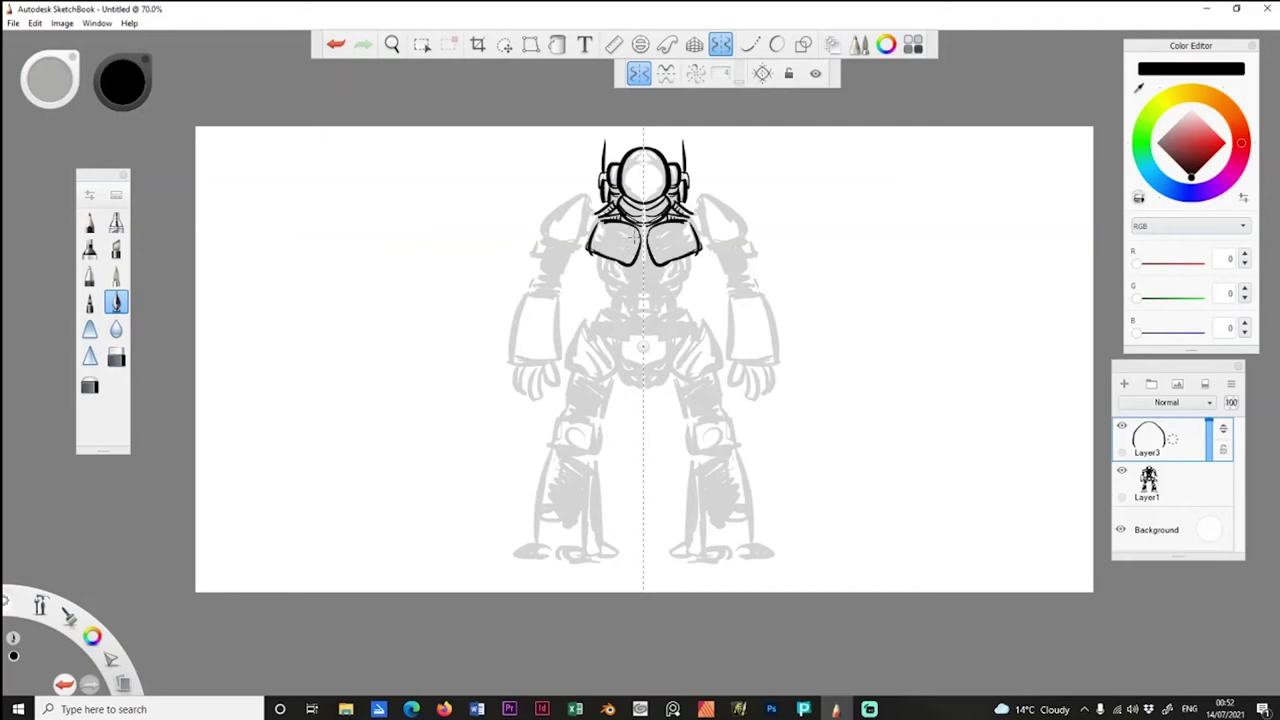
mouse_move(596, 248)
left_mouse_down()
mouse_move(630, 272)
mouse_move(594, 272)
mouse_move(607, 291)
mouse_move(608, 290)
left_mouse_up()
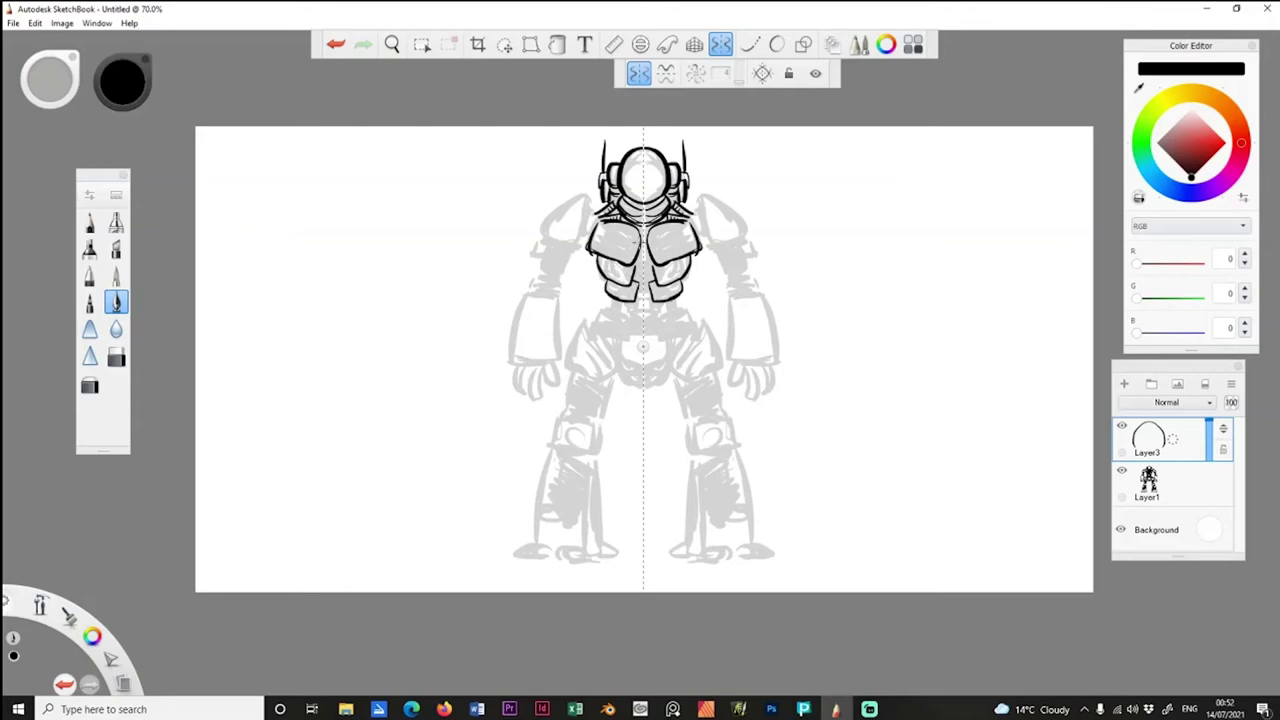
mouse_move(643, 284)
left_mouse_down()
mouse_move(645, 304)
mouse_move(598, 317)
mouse_move(613, 305)
mouse_move(687, 319)
left_mouse_up()
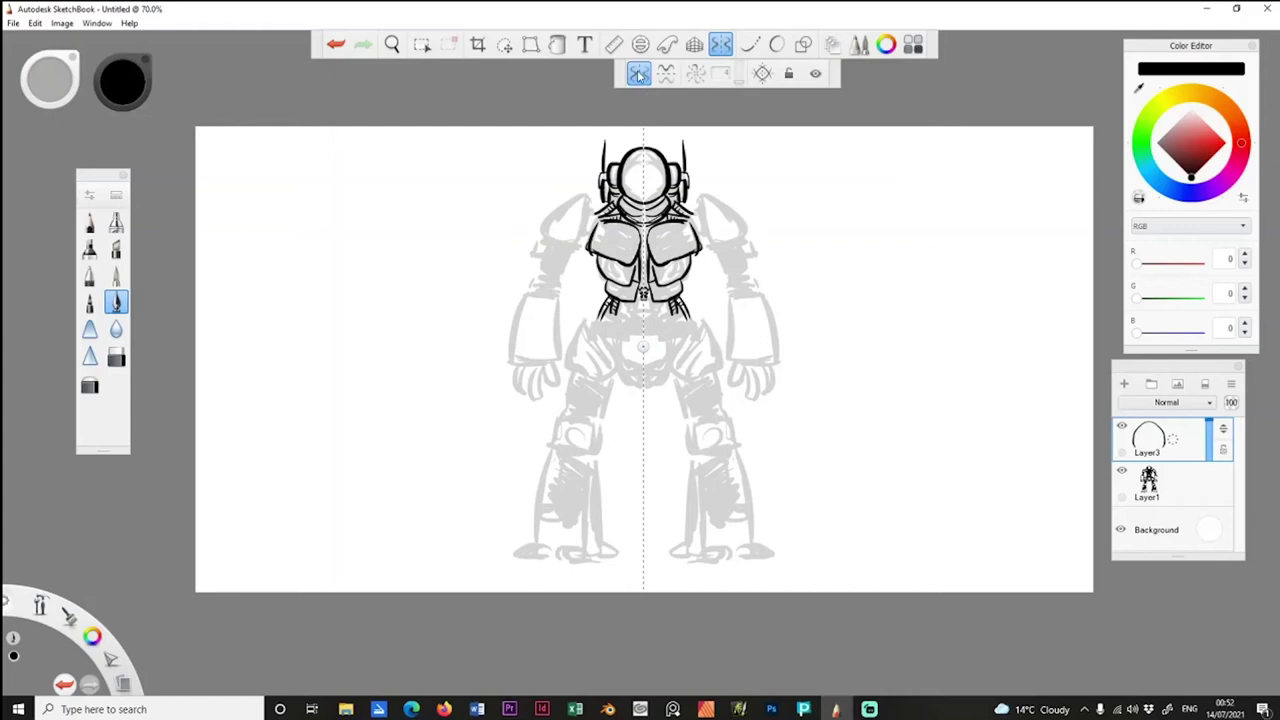
Turn off symmetry and ink a small box beside one shoulder and curved hoses along the torso's sides, using a smaller brush.
left_click(720, 44)
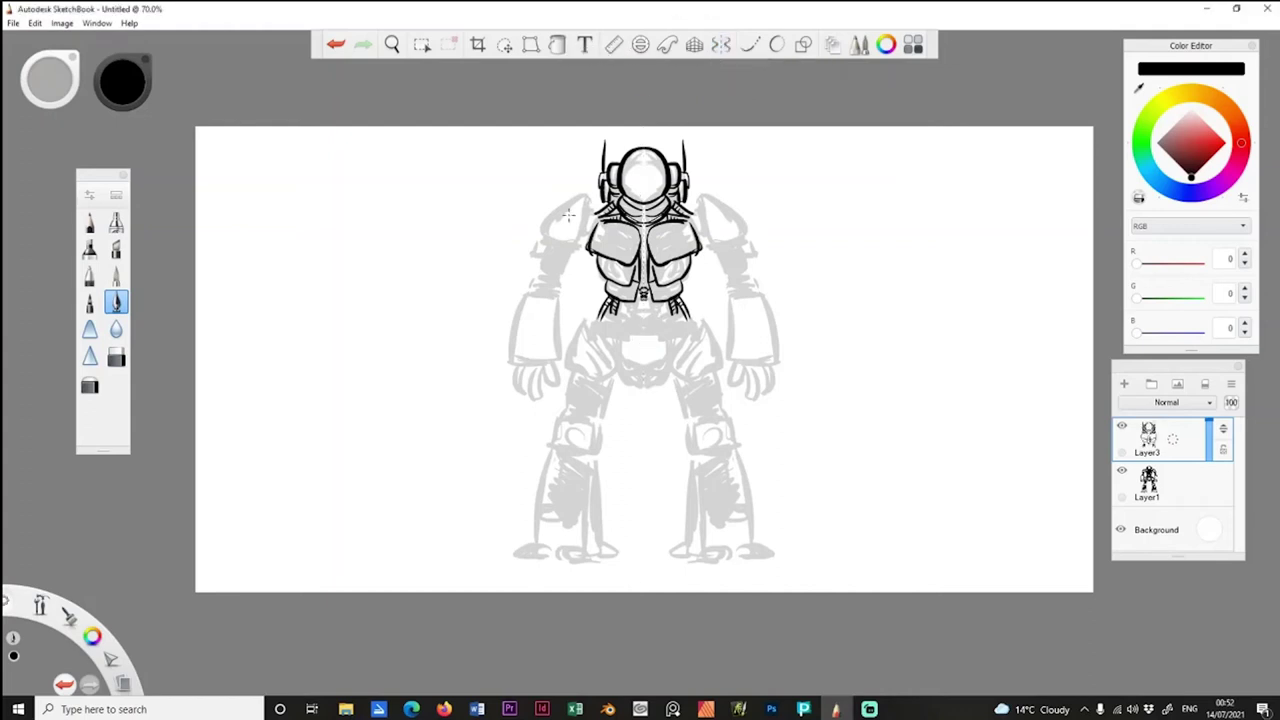
mouse_move(592, 210)
left_mouse_down()
mouse_move(583, 233)
mouse_move(599, 312)
left_mouse_up()
key("bracketleft")
key("bracketleft")
left_click_drag(593, 258, 600, 319)
key("bracketleft")
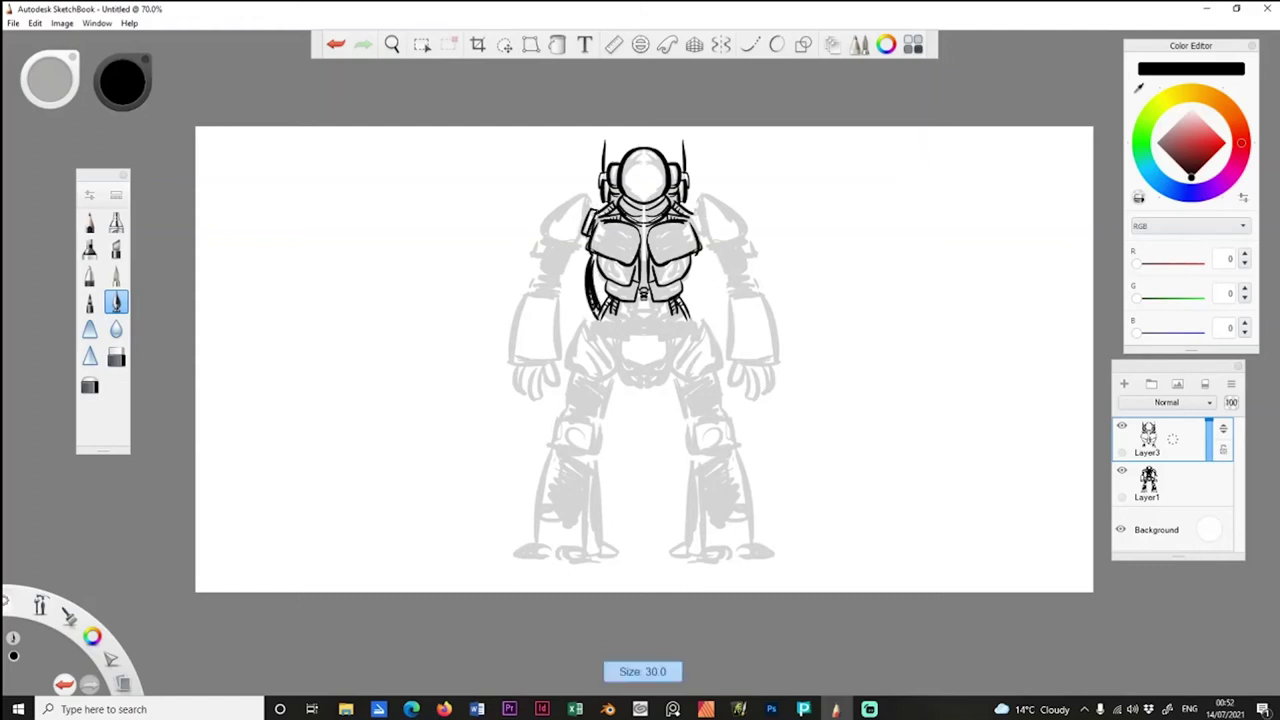
left_click_drag(691, 272, 687, 311)
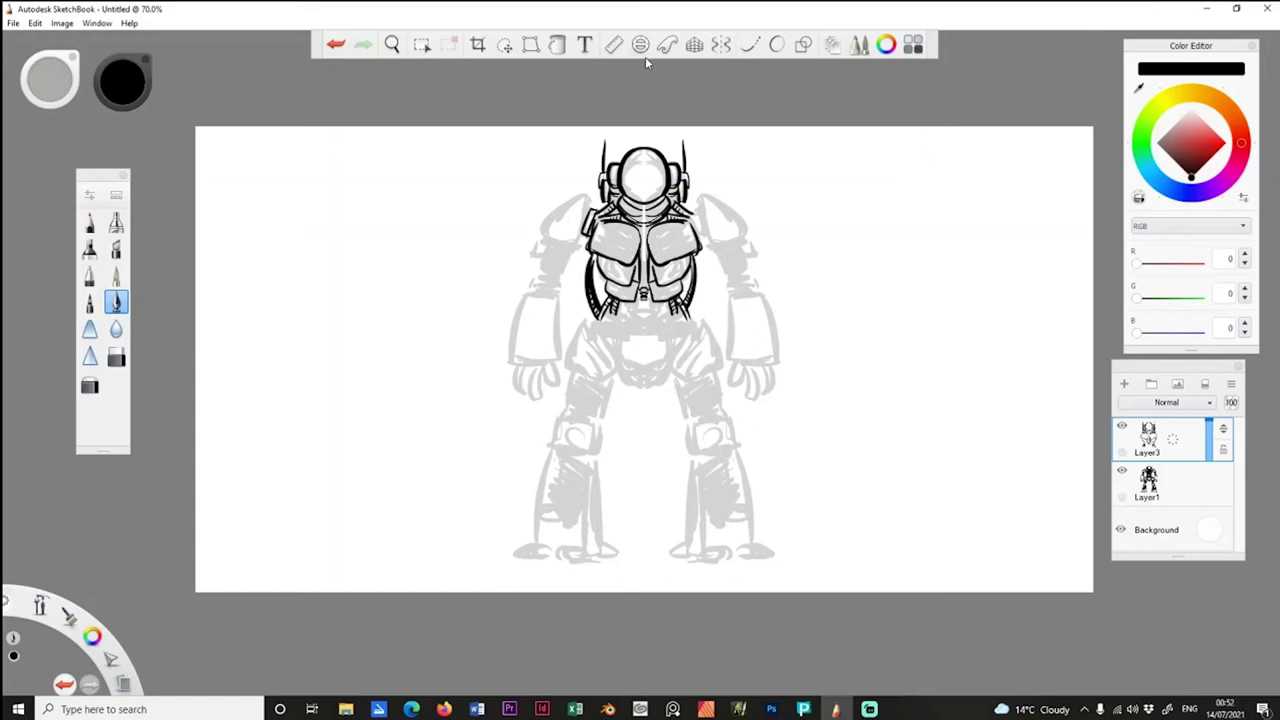
Turn on symmetry to ink the shoulder pads, arms and hands, adding an unmirrored blade and detail lines to one forearm.
left_click(720, 44)
mouse_move(592, 192)
left_mouse_down()
mouse_move(572, 246)
mouse_move(553, 216)
mouse_move(560, 236)
left_mouse_up()
mouse_move(586, 188)
left_mouse_down()
mouse_move(530, 250)
mouse_move(556, 260)
left_mouse_up()
mouse_move(568, 240)
left_mouse_down()
mouse_move(531, 234)
mouse_move(574, 257)
mouse_move(544, 280)
mouse_move(540, 270)
mouse_move(528, 290)
mouse_move(550, 288)
mouse_move(522, 302)
mouse_move(554, 336)
mouse_move(545, 368)
left_mouse_up()
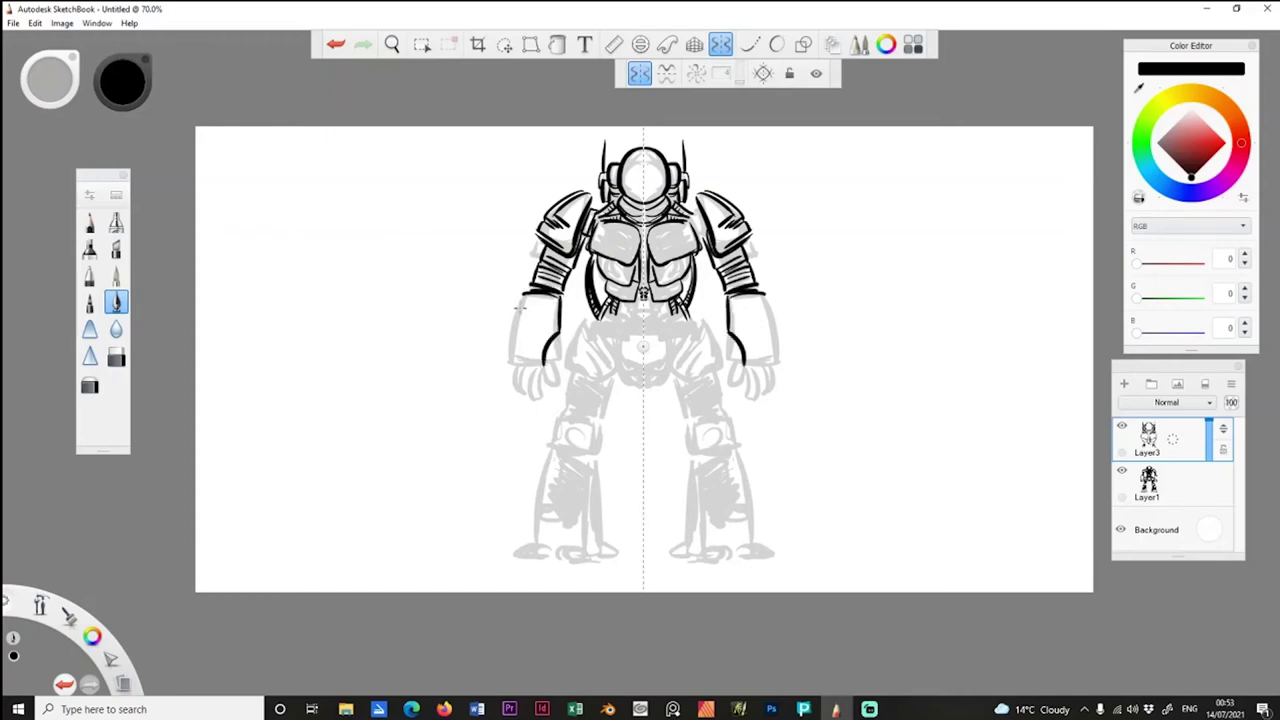
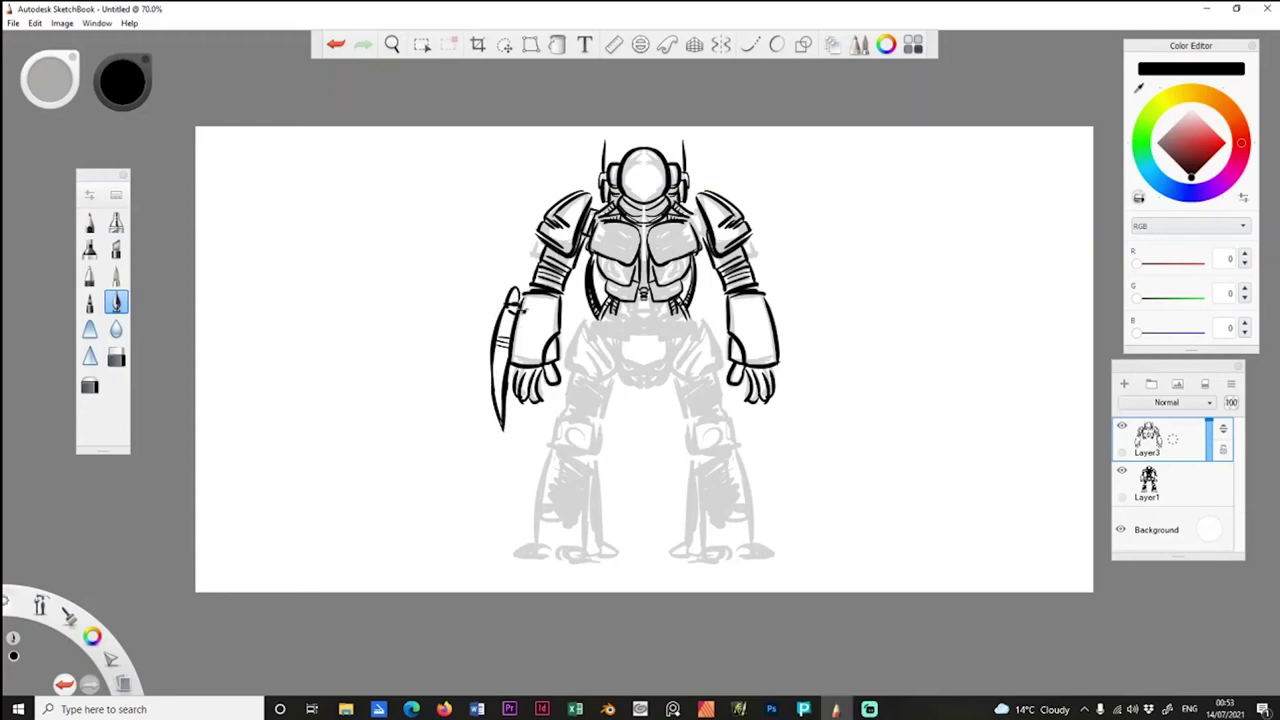
left_click_drag(540, 296, 546, 348)
Turn symmetry back on and ink the other forearm's details, the hip plates, the round pelvis and the thighs.
left_click(720, 44)
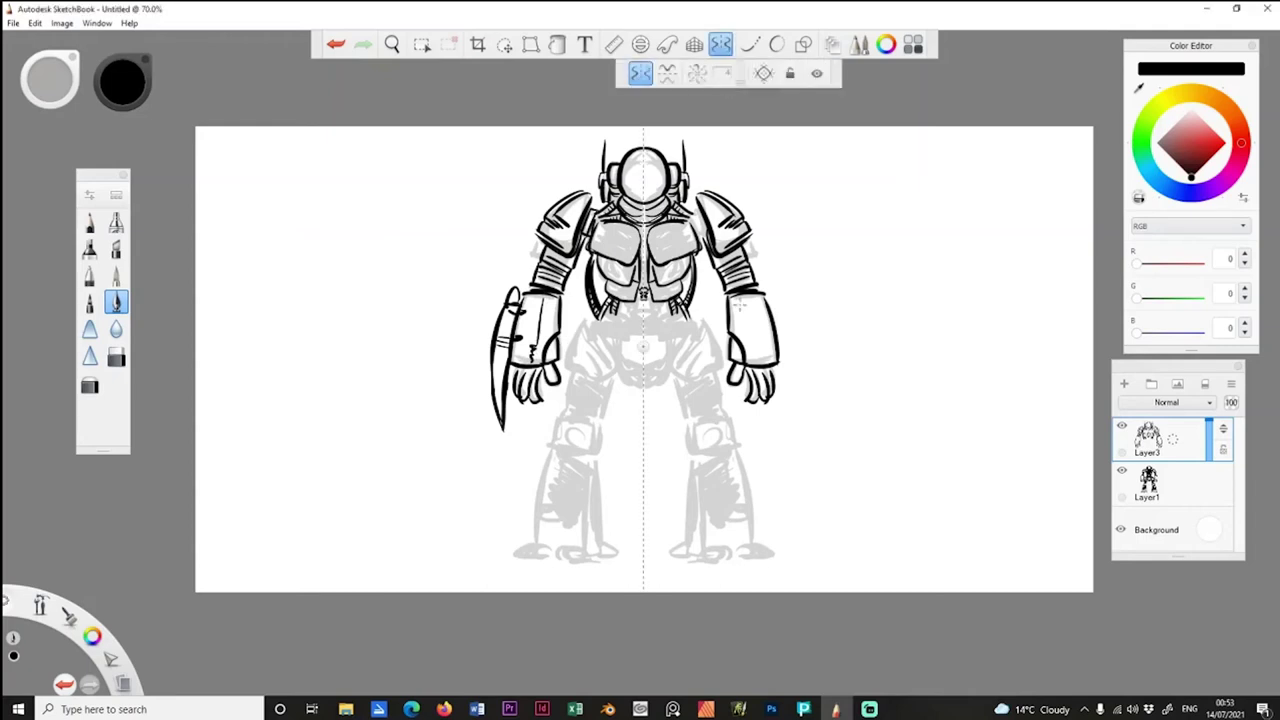
left_click_drag(756, 340, 760, 357)
mouse_move(586, 319)
left_mouse_down()
mouse_move(621, 368)
mouse_move(603, 389)
mouse_move(574, 377)
mouse_move(568, 362)
mouse_move(606, 327)
mouse_move(618, 350)
mouse_move(606, 350)
mouse_move(634, 330)
mouse_move(610, 352)
left_mouse_up()
mouse_move(628, 320)
left_mouse_down()
mouse_move(641, 296)
mouse_move(616, 348)
mouse_move(622, 336)
left_mouse_up()
mouse_move(624, 336)
left_mouse_down()
mouse_move(627, 376)
mouse_move(621, 366)
mouse_move(644, 387)
mouse_move(621, 332)
mouse_move(644, 330)
mouse_move(645, 371)
mouse_move(643, 335)
mouse_move(632, 374)
mouse_move(643, 378)
mouse_move(619, 357)
mouse_move(626, 392)
mouse_move(603, 430)
left_mouse_up()
Ink the mirrored knee guards, lower legs and feet, adding plate edges and hatching to the shins.
mouse_move(584, 378)
left_mouse_down()
mouse_move(568, 425)
mouse_move(598, 400)
mouse_move(586, 430)
mouse_move(578, 398)
mouse_move(562, 426)
mouse_move(580, 432)
mouse_move(563, 427)
mouse_move(568, 448)
mouse_move(588, 432)
mouse_move(602, 455)
mouse_move(554, 434)
mouse_move(550, 448)
mouse_move(600, 456)
mouse_move(592, 538)
left_mouse_up()
left_click_drag(594, 458, 603, 526)
left_click_drag(595, 538, 607, 545)
mouse_move(600, 548)
left_mouse_down()
mouse_move(620, 557)
mouse_move(590, 566)
mouse_move(514, 552)
mouse_move(540, 568)
left_mouse_up()
left_click_drag(553, 451, 536, 526)
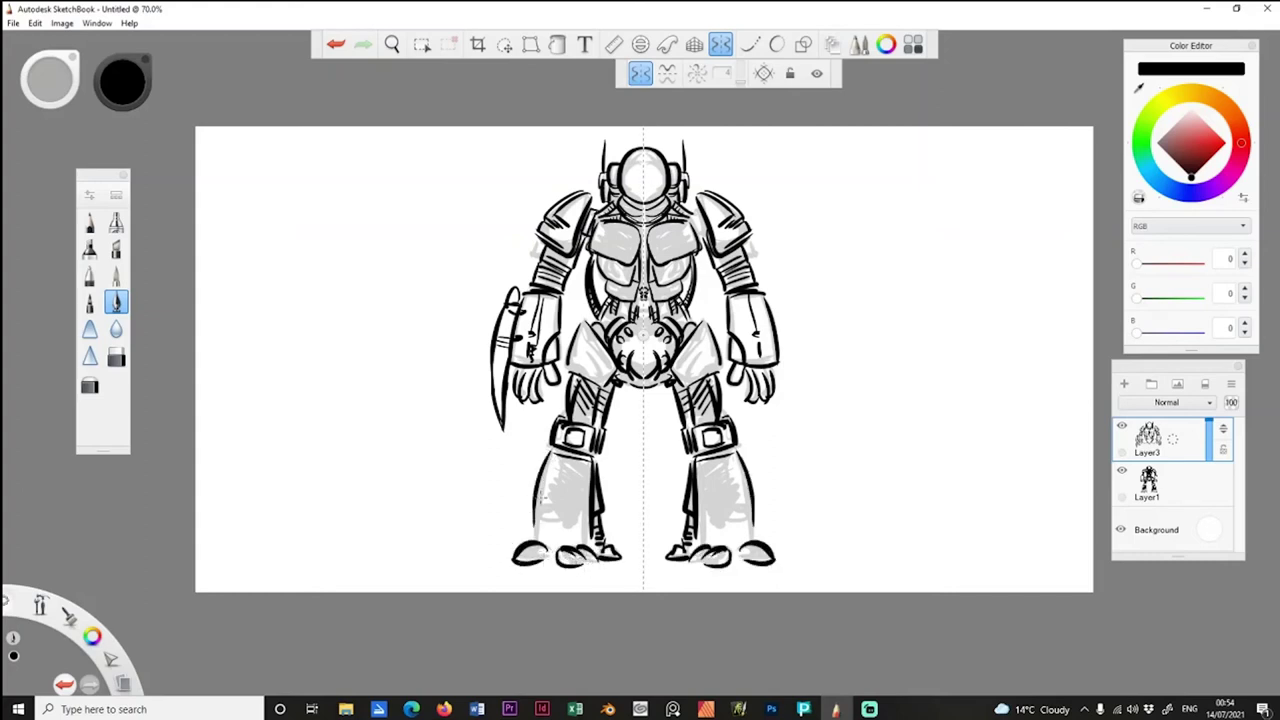
left_click_drag(556, 463, 543, 550)
left_click_drag(721, 528, 736, 558)
left_click_drag(757, 506, 763, 540)
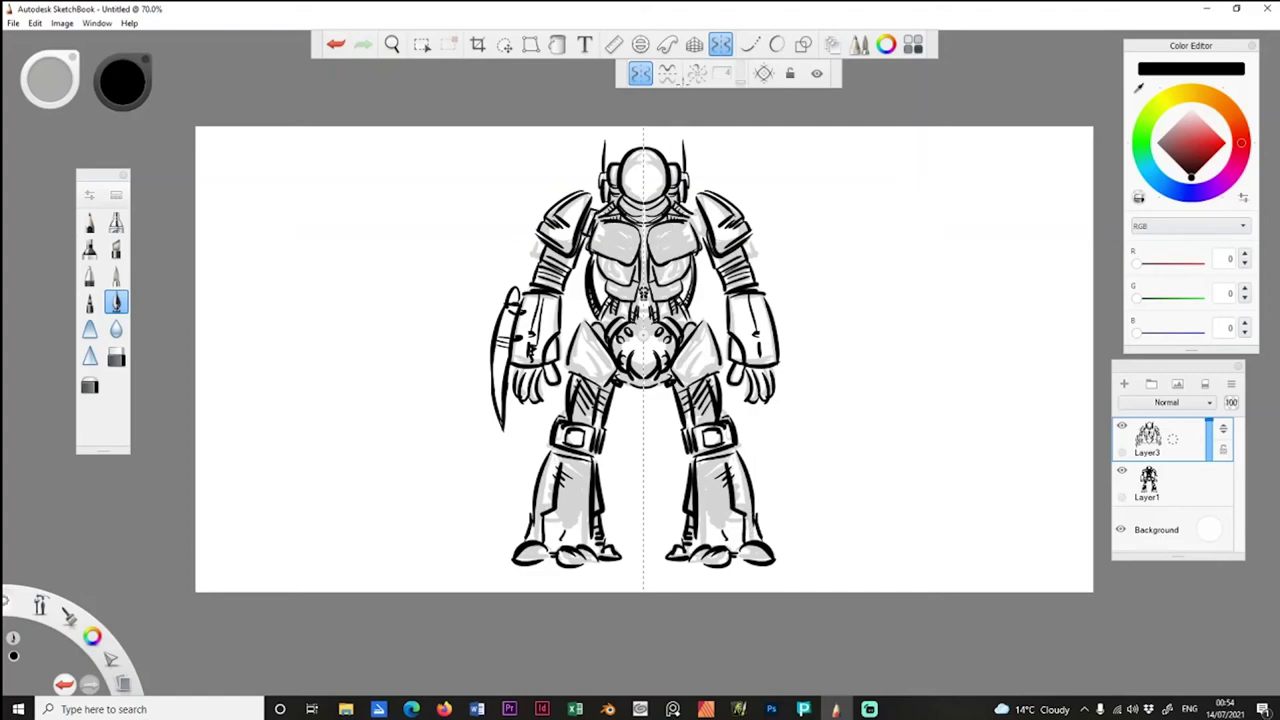
Turn off symmetry and letter "152" on one chest plate and a small emblem on the other.
left_click(720, 44)
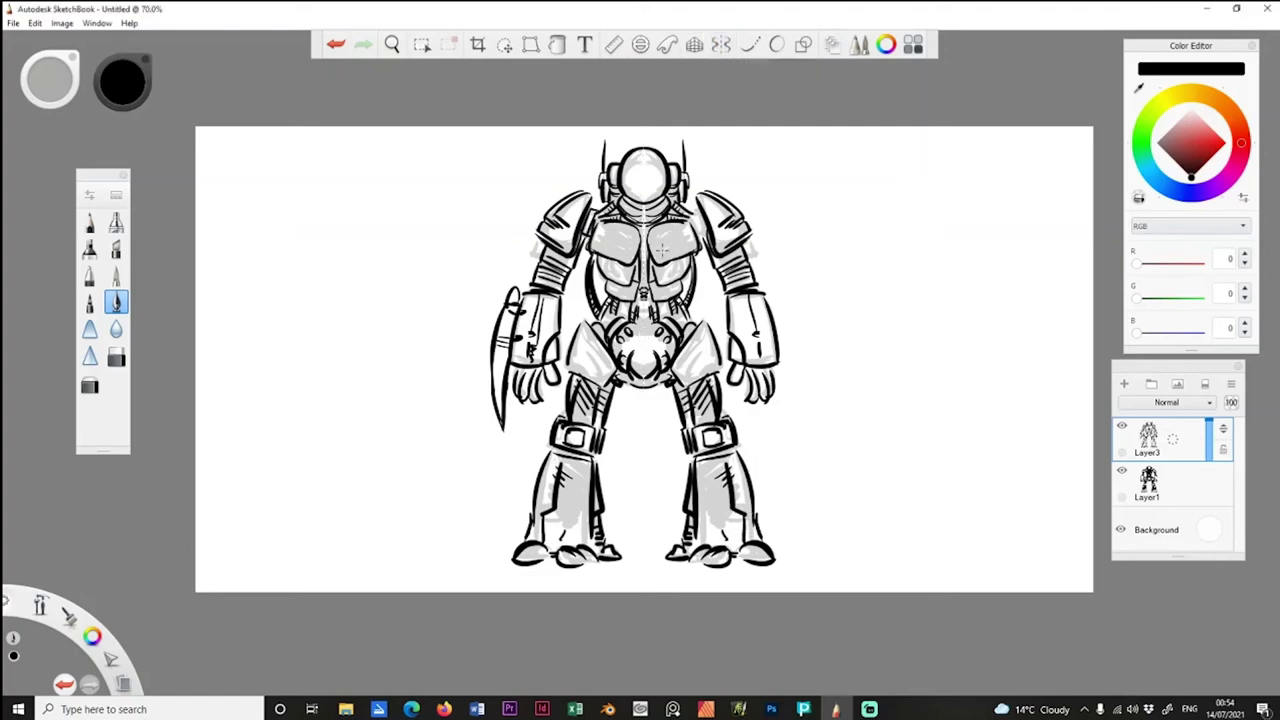
left_click_drag(661, 233, 670, 250)
left_click_drag(617, 229, 614, 238)
mouse_move(618, 230)
left_mouse_down()
mouse_move(612, 250)
mouse_move(624, 248)
mouse_move(611, 247)
left_mouse_up()
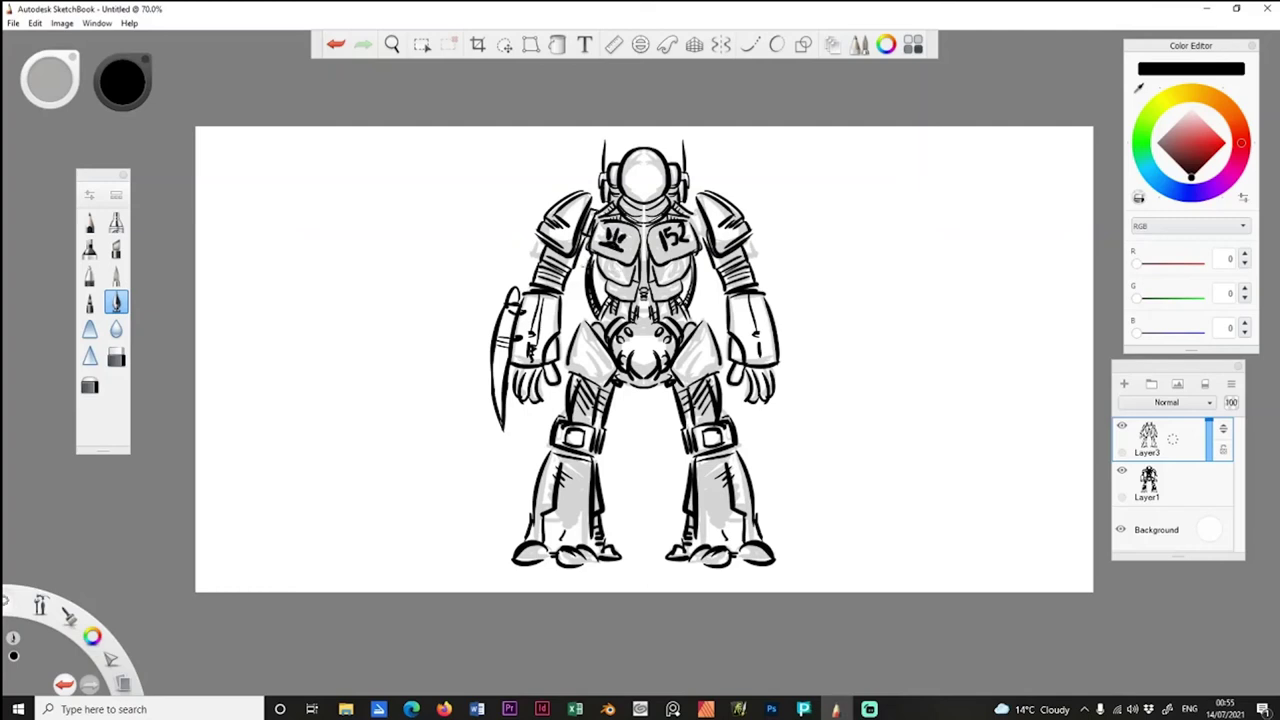
Enlarge the brush and add a crack on one hip plate and small knobs on one forearm and both shoulder pads.
key("bracketright")
left_click_drag(700, 346, 706, 370)
key("bracketright")
left_click_drag(769, 310, 775, 347)
left_click_drag(712, 196, 731, 191)
left_click_drag(557, 193, 562, 197)
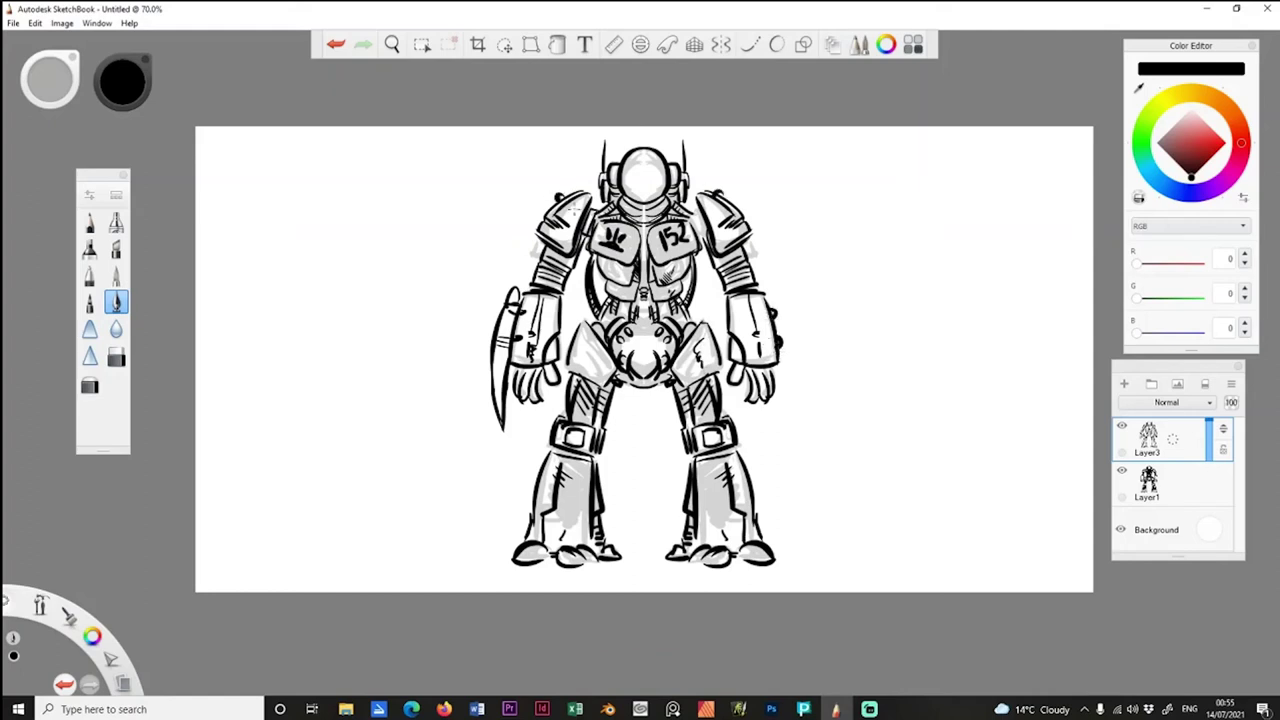
Turn on symmetry and ink the dark face markings in the helmet, neck shading, armpit shadows and hand details.
left_click(720, 44)
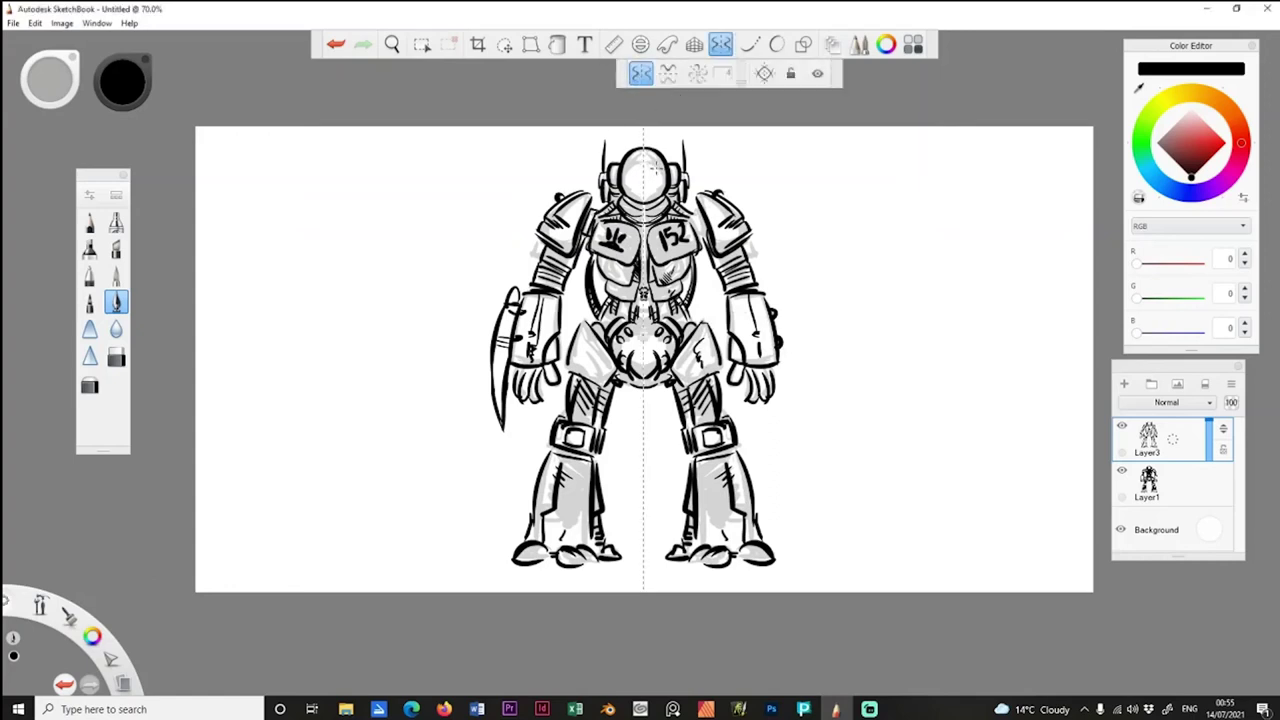
mouse_move(658, 170)
left_mouse_down()
mouse_move(645, 168)
mouse_move(648, 200)
mouse_move(634, 192)
mouse_move(656, 196)
mouse_move(661, 213)
left_mouse_up()
mouse_move(656, 207)
left_mouse_down()
mouse_move(649, 216)
mouse_move(694, 238)
left_mouse_up()
mouse_move(692, 208)
left_mouse_down()
mouse_move(686, 228)
mouse_move(704, 247)
left_mouse_up()
mouse_move(735, 364)
left_mouse_down()
mouse_move(746, 362)
mouse_move(734, 379)
mouse_move(768, 370)
mouse_move(765, 382)
left_mouse_up()
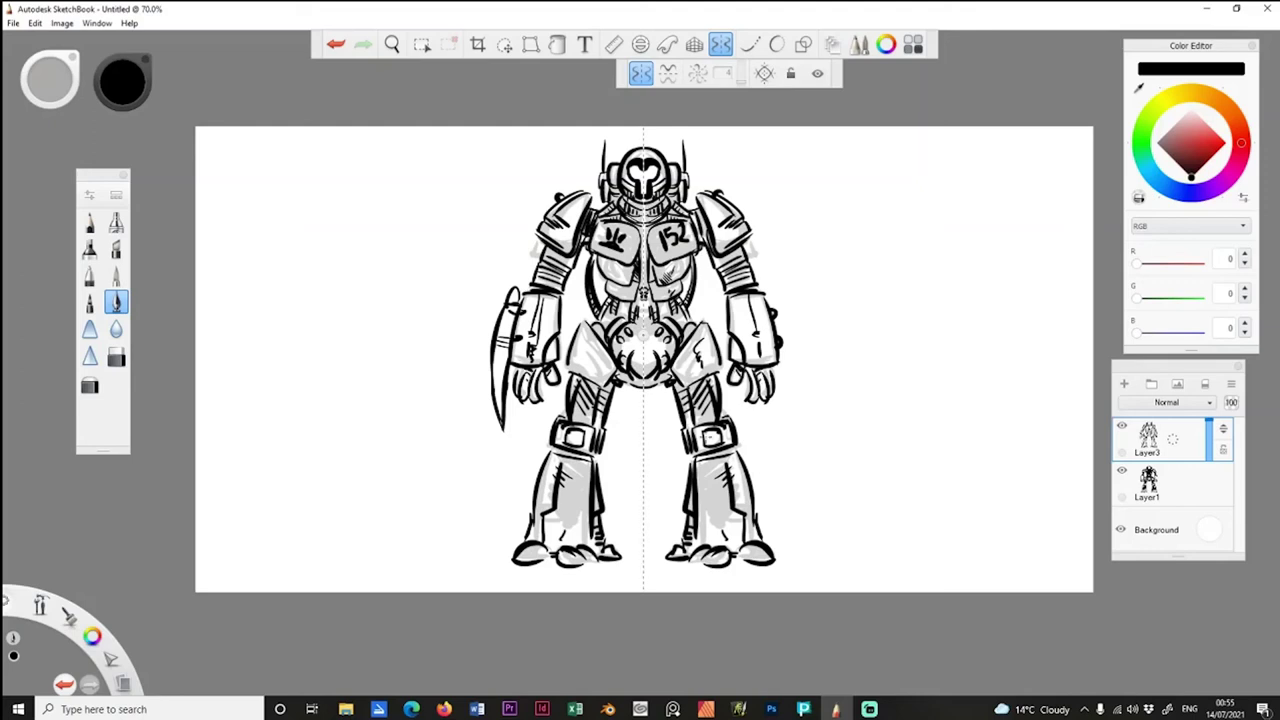
Hatch the upper shins and add short shading strokes above the feet with mirrored black lines.
left_click_drag(699, 463, 714, 479)
left_click_drag(699, 470, 709, 490)
left_click_drag(698, 485, 706, 496)
left_click_drag(573, 521, 582, 522)
left_click_drag(706, 524, 708, 544)
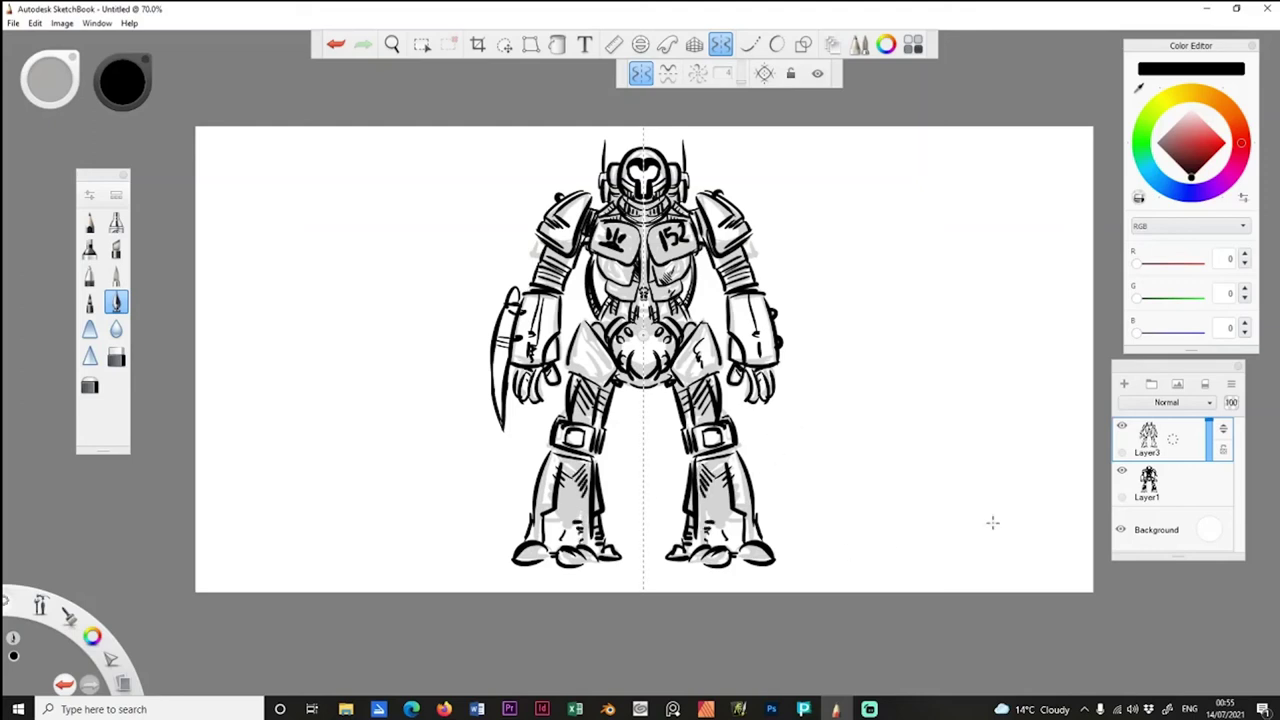
Add a layer directly above the faded sketch and paint the mirrored shoulder pads red, RGB 247, 23, 23.
left_click(1189, 488)
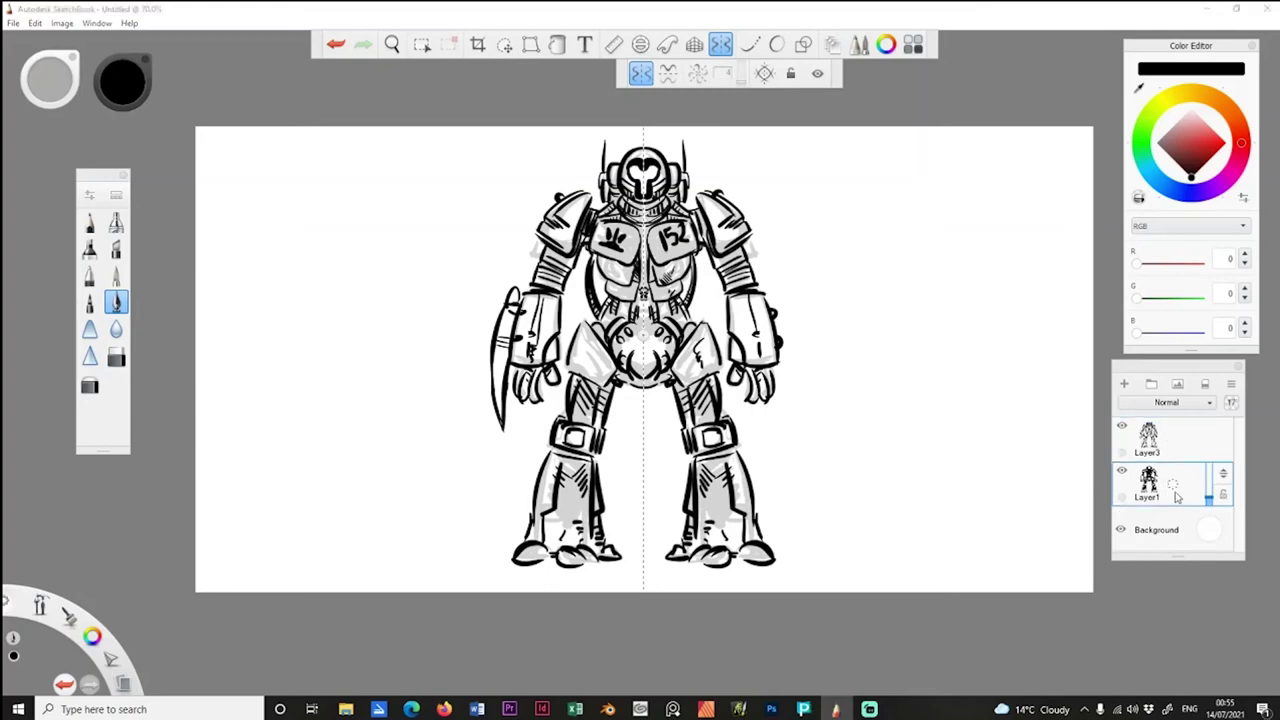
left_click(1125, 386)
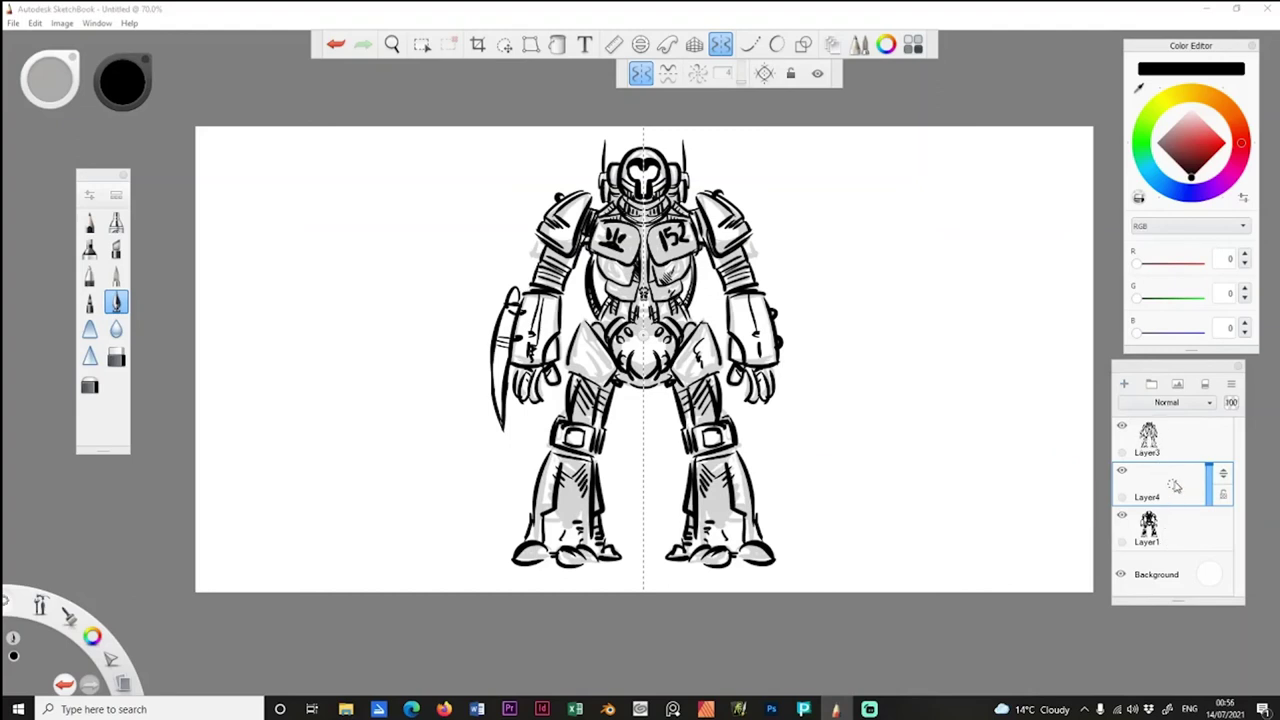
left_click(1221, 145)
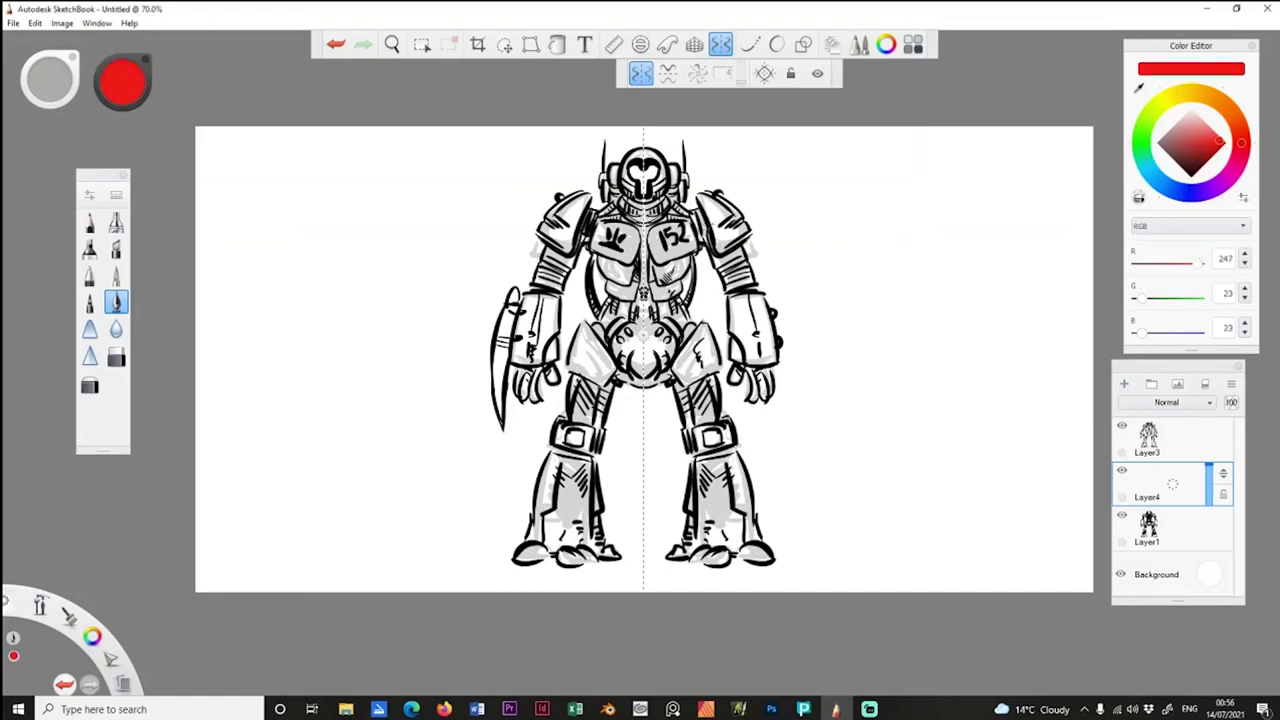
mouse_move(710, 214)
left_mouse_down()
mouse_move(716, 244)
mouse_move(718, 212)
mouse_move(738, 244)
mouse_move(704, 198)
left_mouse_up()
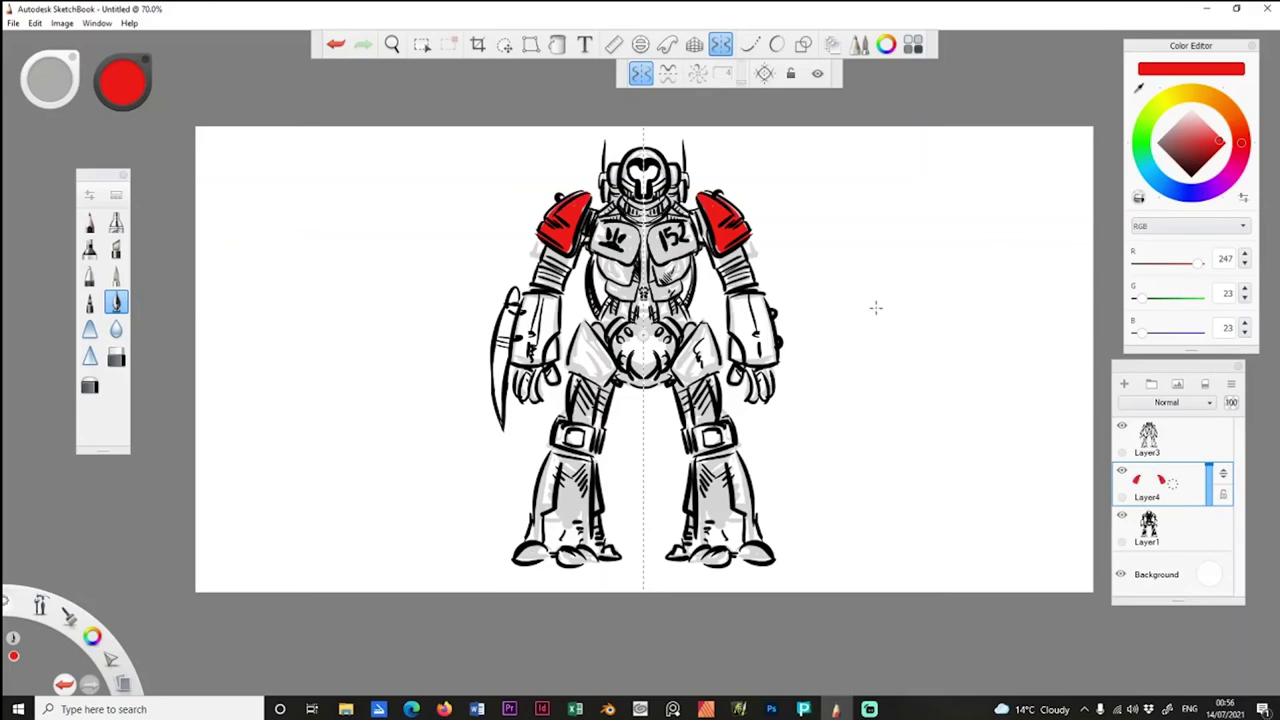
Paint the upper arms red, undo the last forearm stroke and repaint the inner part of the forearms.
mouse_move(738, 250)
left_mouse_down()
mouse_move(745, 280)
mouse_move(735, 268)
mouse_move(720, 290)
mouse_move(752, 352)
left_mouse_up()
left_click(335, 45)
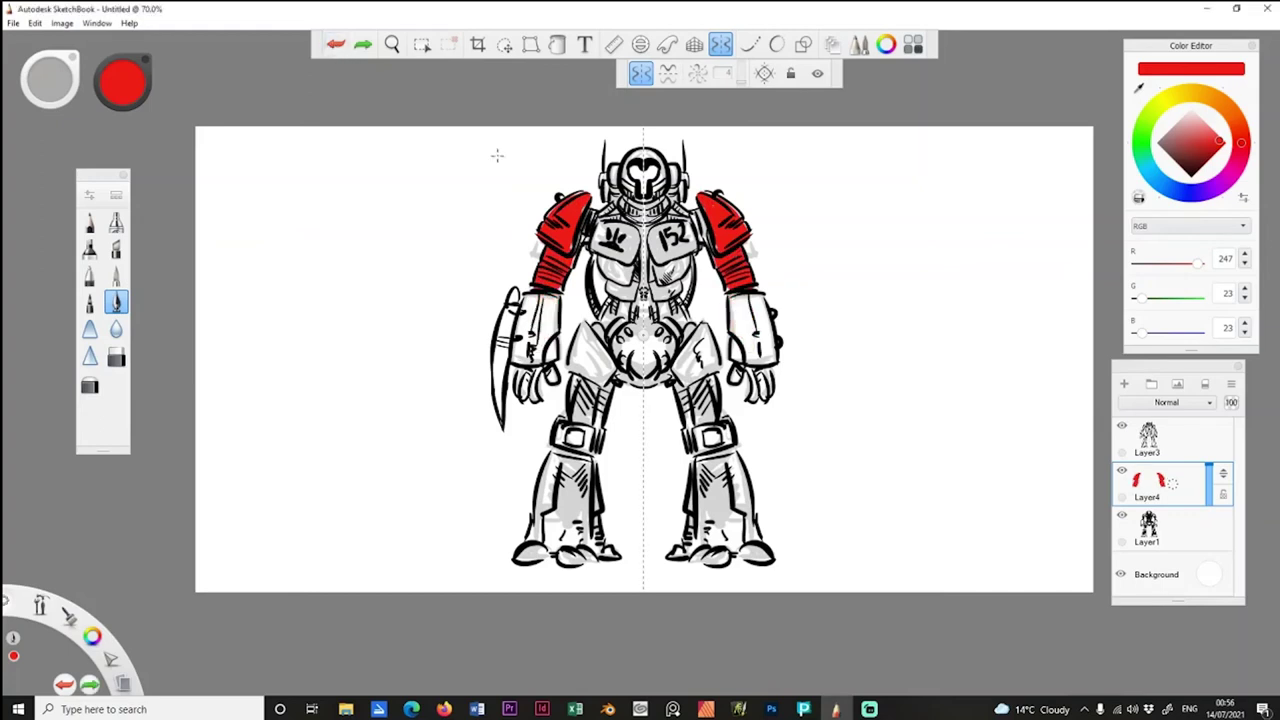
left_click_drag(730, 292, 755, 352)
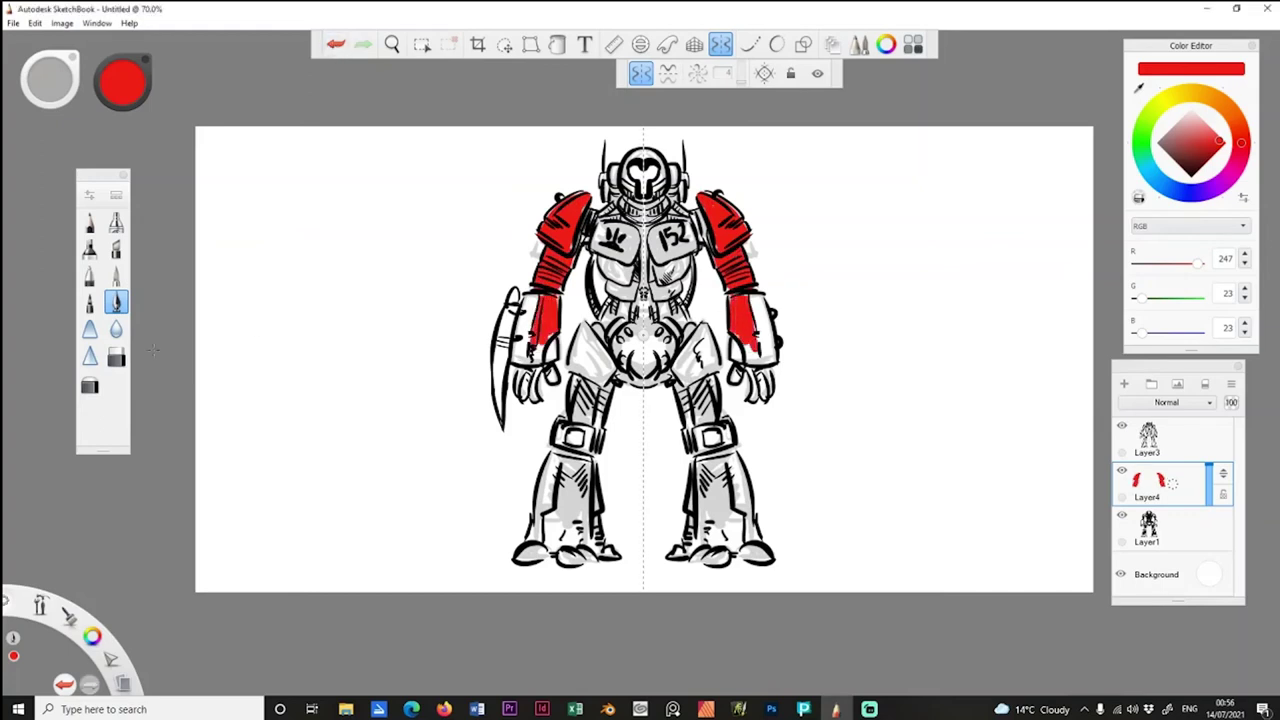
Erase the red from the lower part of the upper arms with the eraser at size 30.
left_click(118, 359)
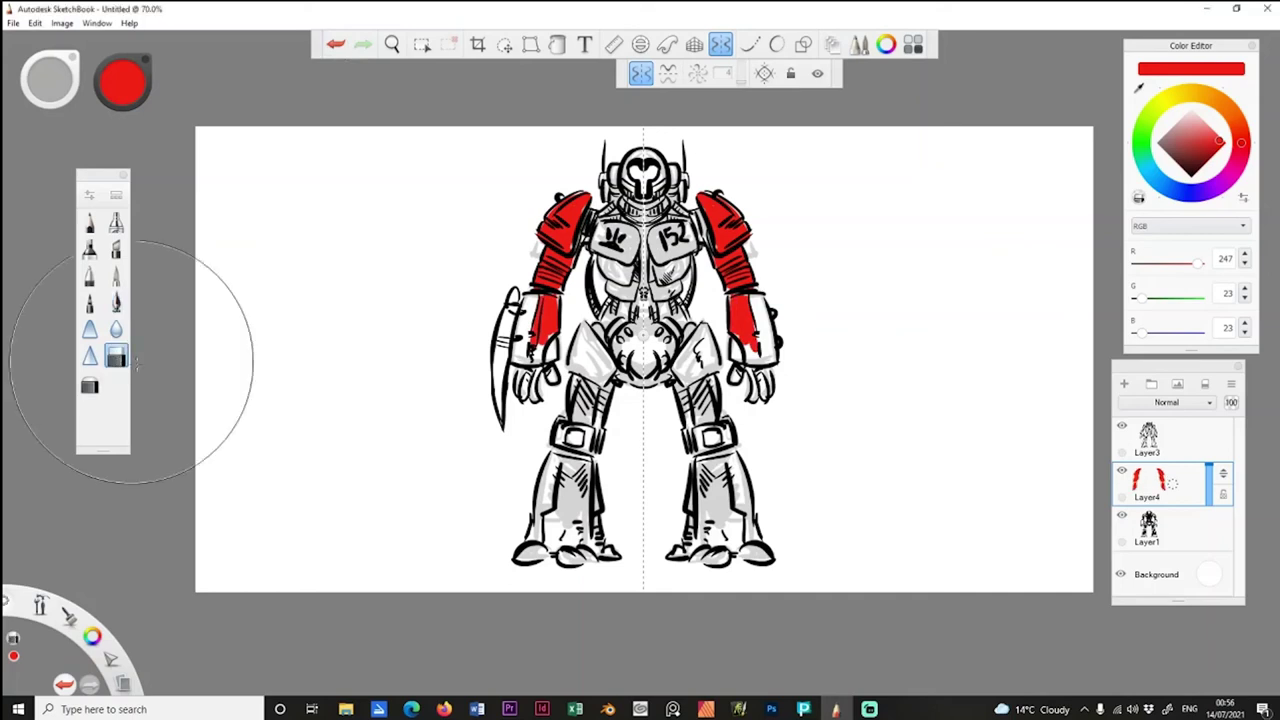
key("bracketleft")
key("bracketleft")
key("bracketleft")
key("bracketleft")
key("bracketleft")
key("bracketleft")
key("bracketleft")
key("bracketleft")
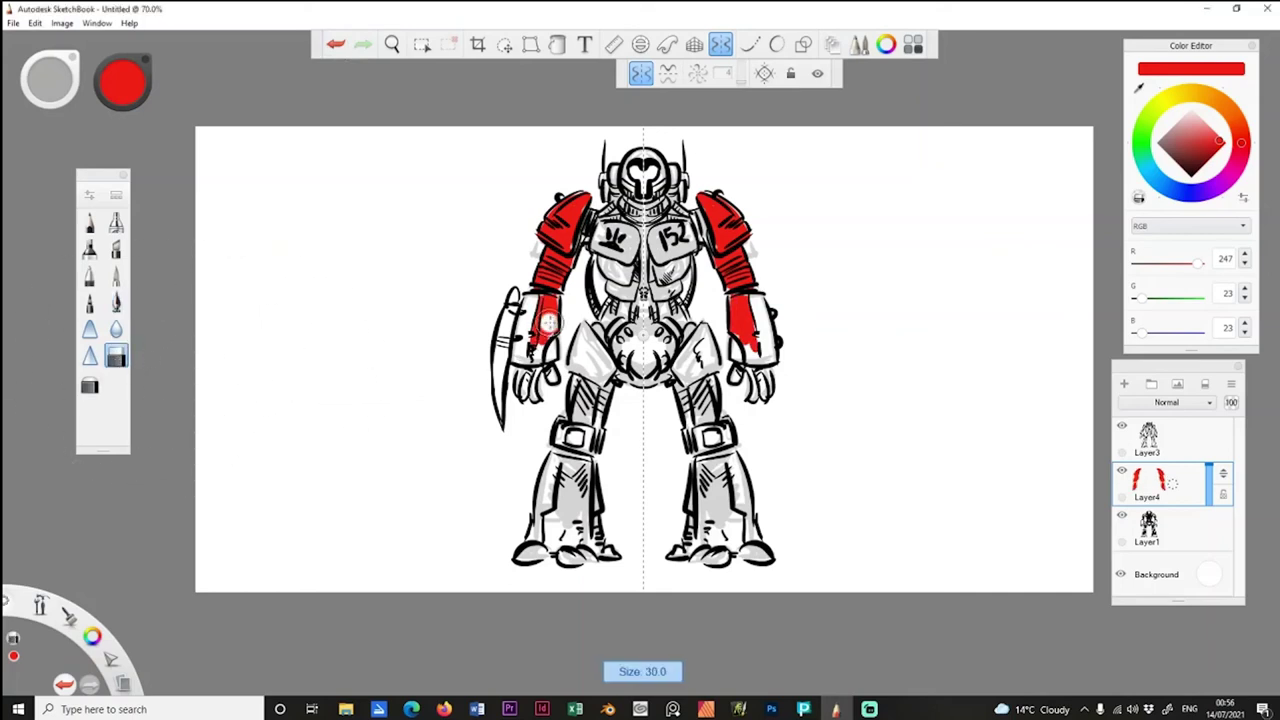
mouse_move(533, 268)
left_mouse_down()
mouse_move(550, 279)
mouse_move(536, 268)
left_mouse_up()
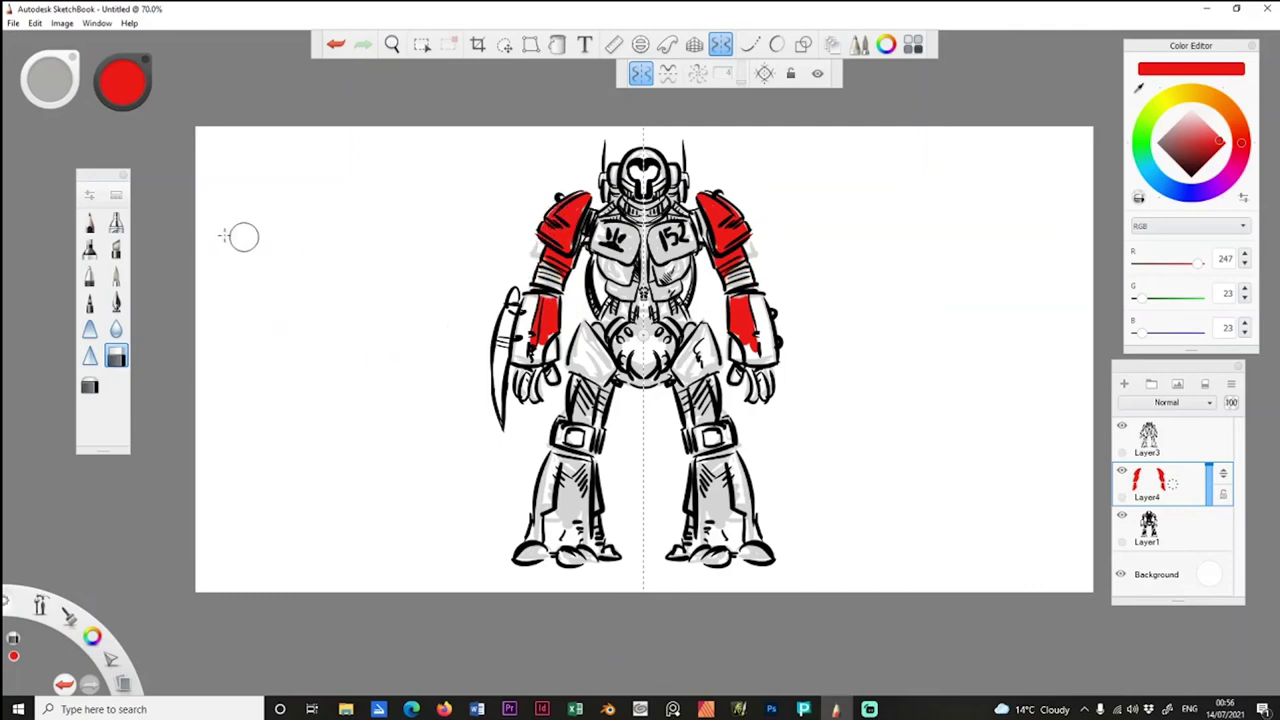
Paint the remaining forearms, hands, torso, head, legs and feet red with mirrored inking strokes.
left_click(116, 303)
mouse_move(730, 290)
left_mouse_down()
mouse_move(750, 262)
mouse_move(768, 350)
mouse_move(758, 313)
mouse_move(737, 355)
mouse_move(750, 405)
mouse_move(768, 395)
mouse_move(705, 345)
mouse_move(690, 355)
mouse_move(666, 338)
mouse_move(648, 370)
mouse_move(680, 270)
mouse_move(670, 225)
mouse_move(645, 260)
mouse_move(630, 175)
mouse_move(645, 158)
mouse_move(678, 195)
mouse_move(660, 190)
left_mouse_up()
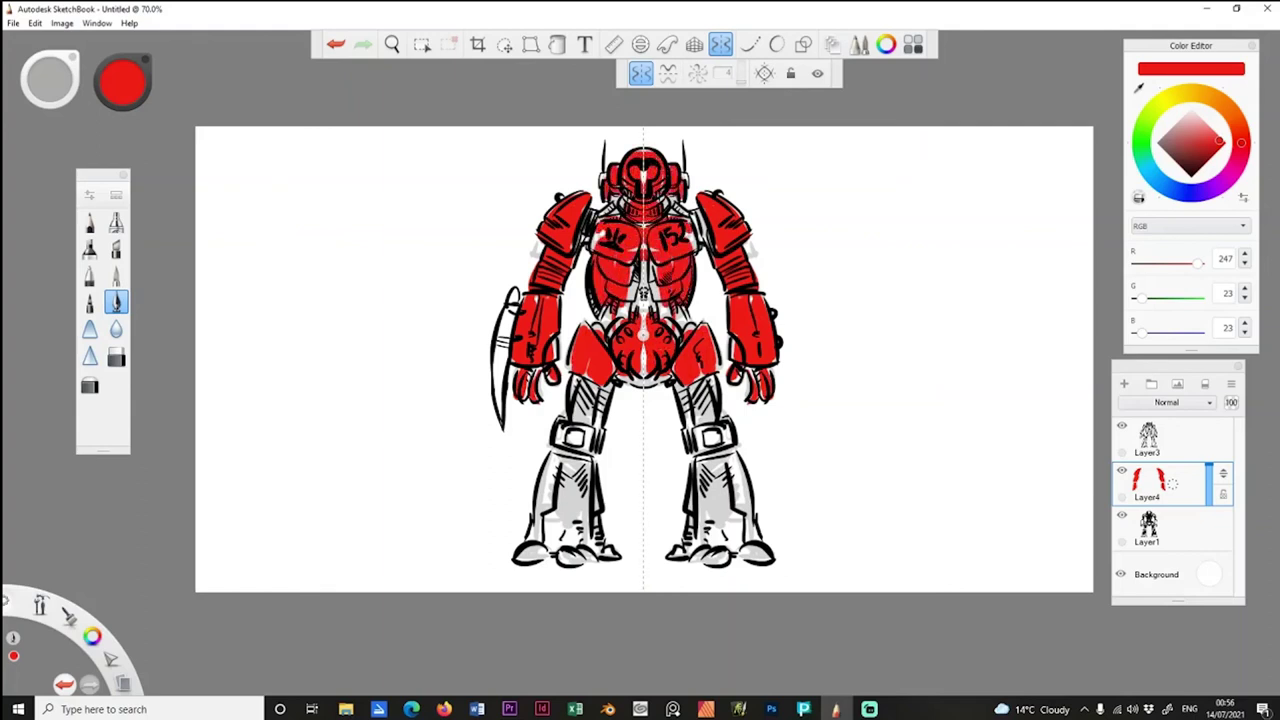
mouse_move(697, 382)
left_mouse_down()
mouse_move(704, 470)
mouse_move(741, 506)
mouse_move(752, 550)
mouse_move(720, 505)
mouse_move(686, 545)
left_mouse_up()
left_click_drag(654, 262, 648, 308)
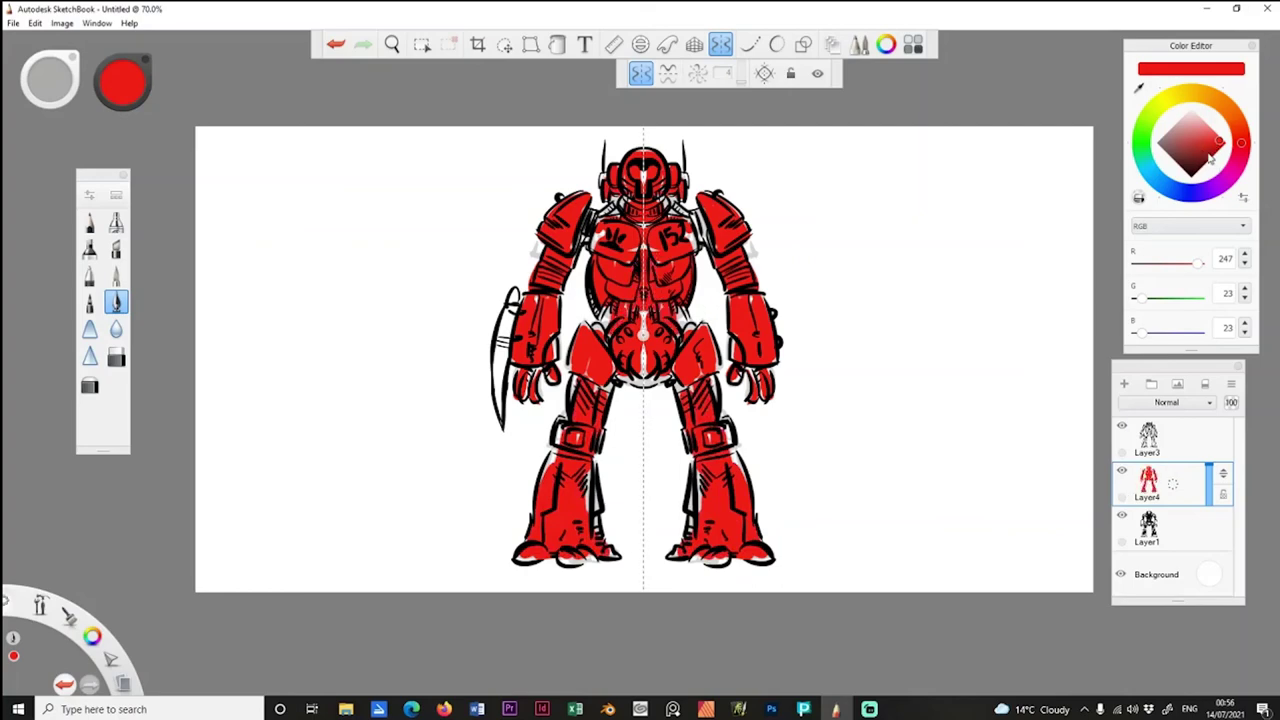
Shade the upper arms and neck with mirrored dark red strokes, RGB 126, 17, 17, and turn off symmetry.
left_click_drag(1210, 156, 1201, 157)
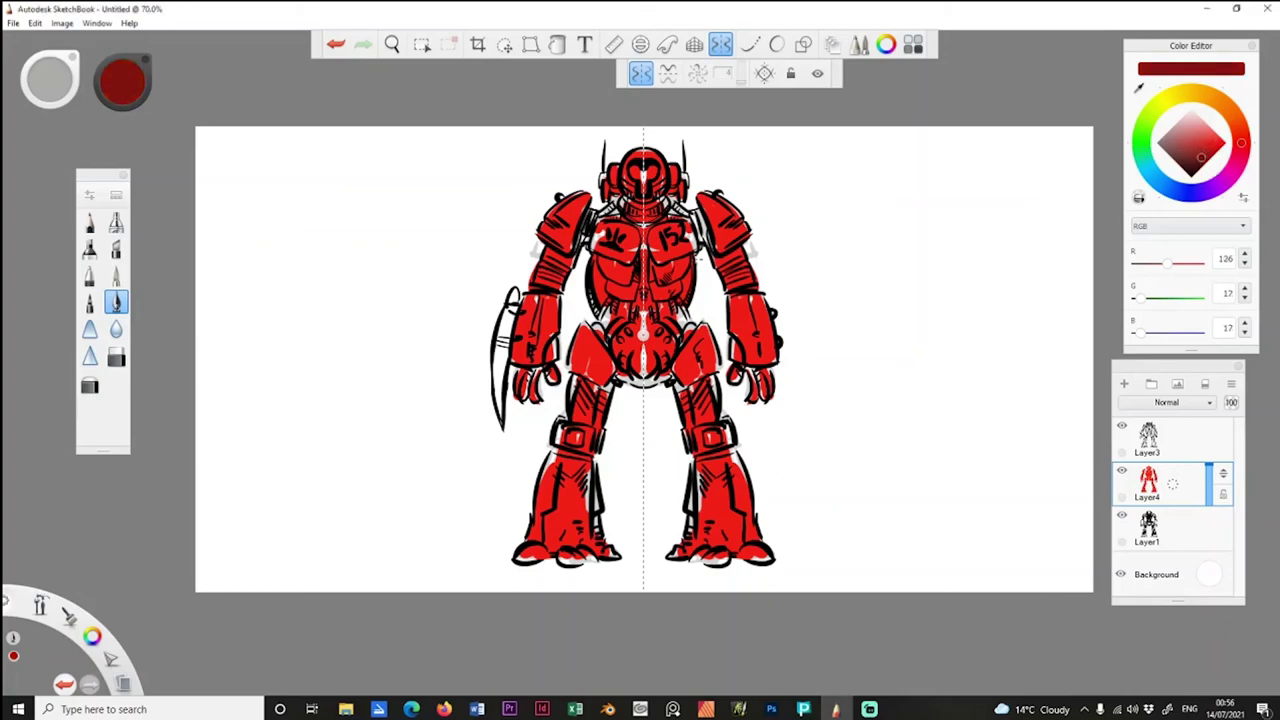
left_click_drag(711, 254, 722, 266)
left_click_drag(549, 250, 562, 290)
mouse_move(695, 210)
left_mouse_down()
mouse_move(706, 238)
mouse_move(696, 206)
mouse_move(695, 230)
mouse_move(651, 205)
mouse_move(632, 212)
mouse_move(652, 213)
left_mouse_up()
left_click(720, 44)
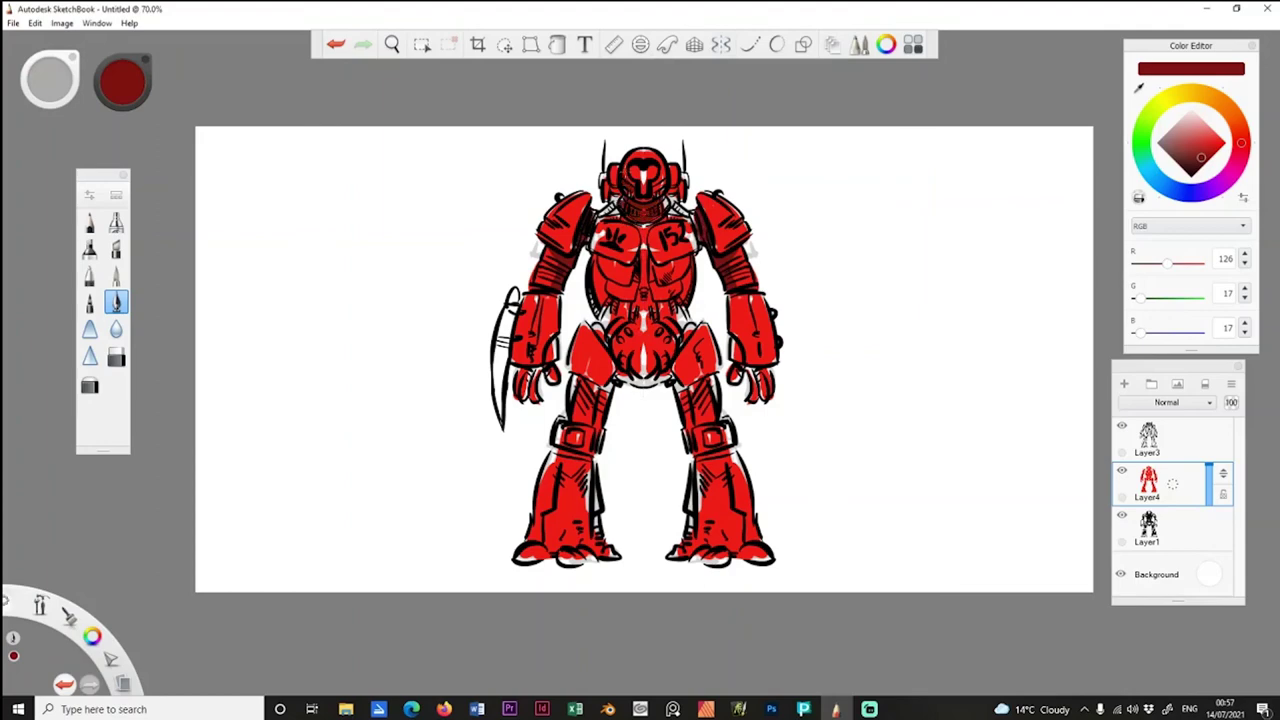
Draw a dark red arrow pointing towards the robot from beside its head, and undo it.
mouse_move(836, 153)
left_mouse_down()
mouse_move(800, 173)
mouse_move(825, 178)
left_mouse_up()
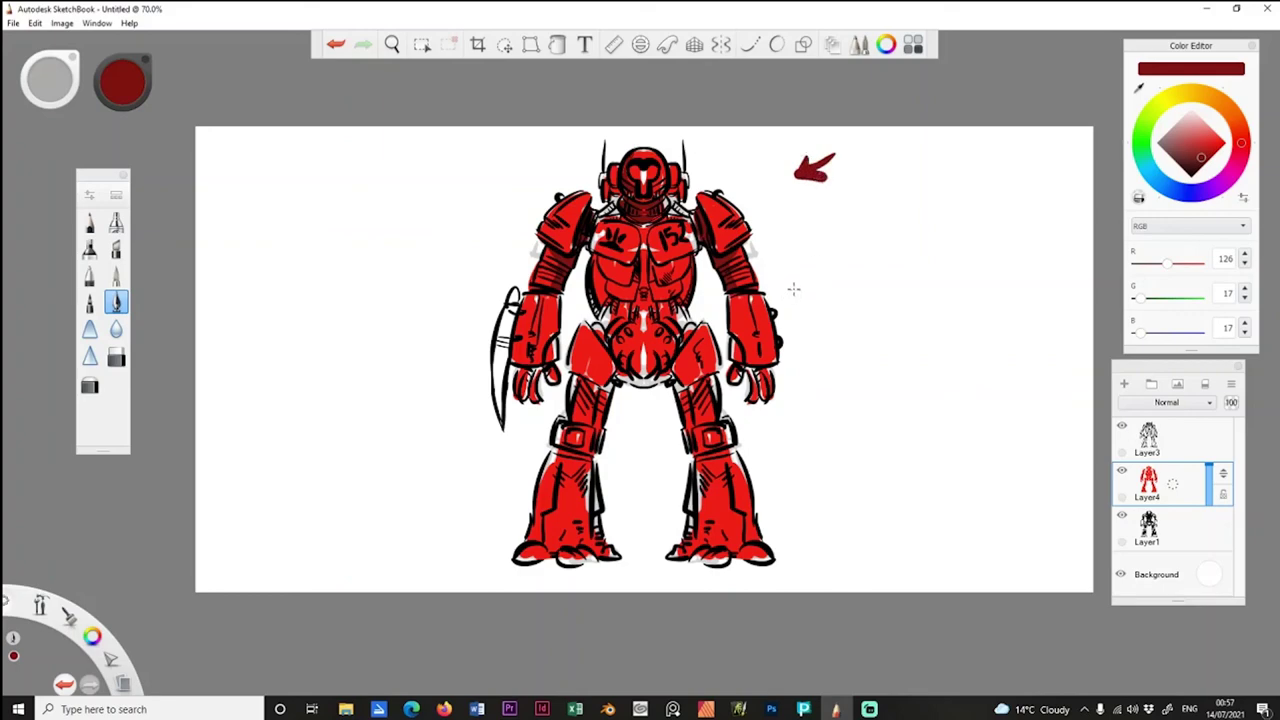
key("ctrl+z")
key("ctrl+z")
key("ctrl+z")
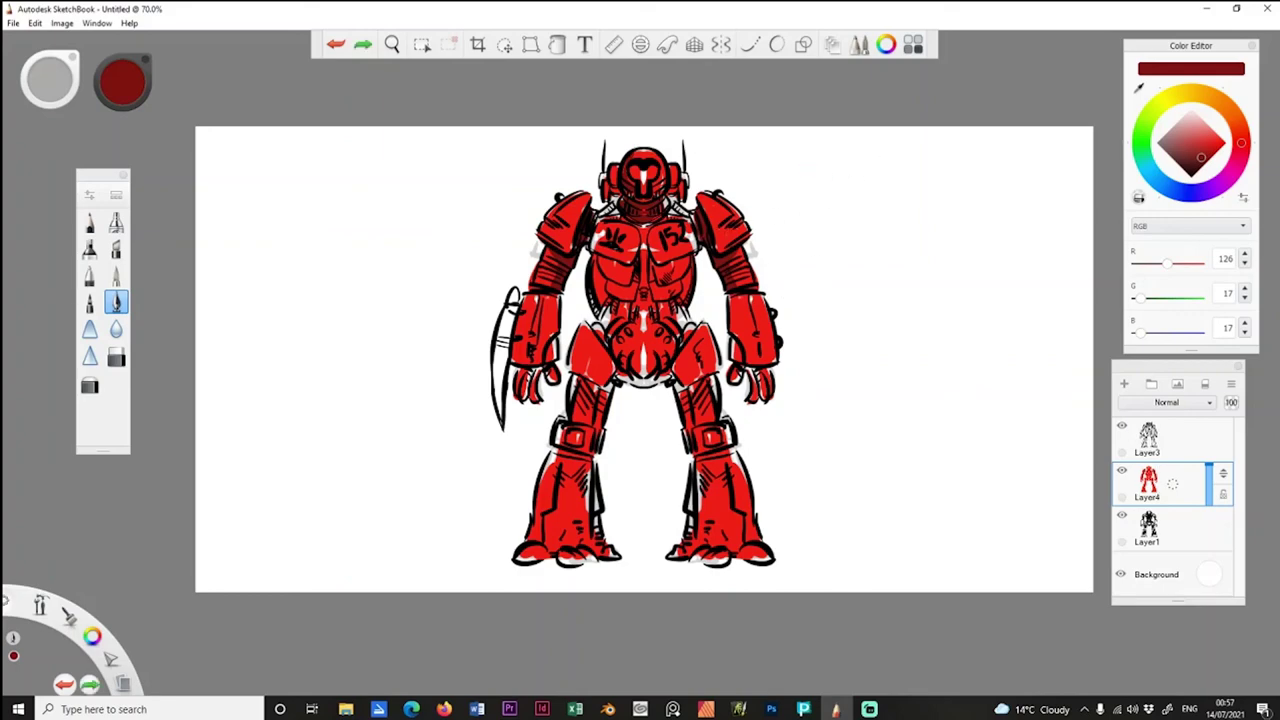
Shade the left side of the torso, the thighs and the inner edge of the right leg dark red.
mouse_move(603, 219)
left_mouse_down()
mouse_move(596, 298)
mouse_move(620, 308)
mouse_move(604, 344)
mouse_move(574, 348)
mouse_move(562, 390)
left_mouse_up()
left_click_drag(606, 386, 572, 414)
left_click_drag(604, 404, 598, 420)
left_click_drag(590, 402, 578, 420)
left_click_drag(690, 374, 674, 422)
left_click_drag(694, 422, 688, 474)
left_click_drag(706, 470, 696, 518)
left_click_drag(694, 494, 692, 550)
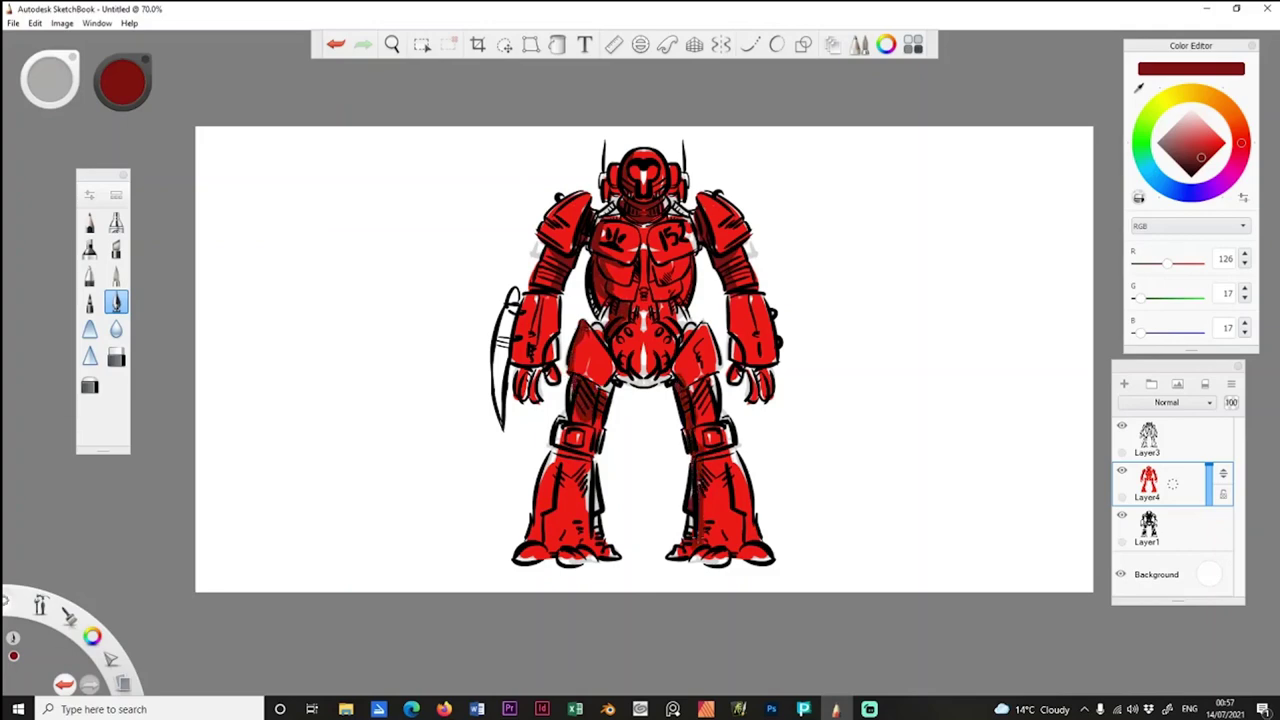
Add dark red shading below the left knee, down the left shin and on the left of the pelvis.
left_click_drag(576, 446, 552, 460)
left_click_drag(588, 450, 540, 488)
left_click_drag(546, 478, 534, 542)
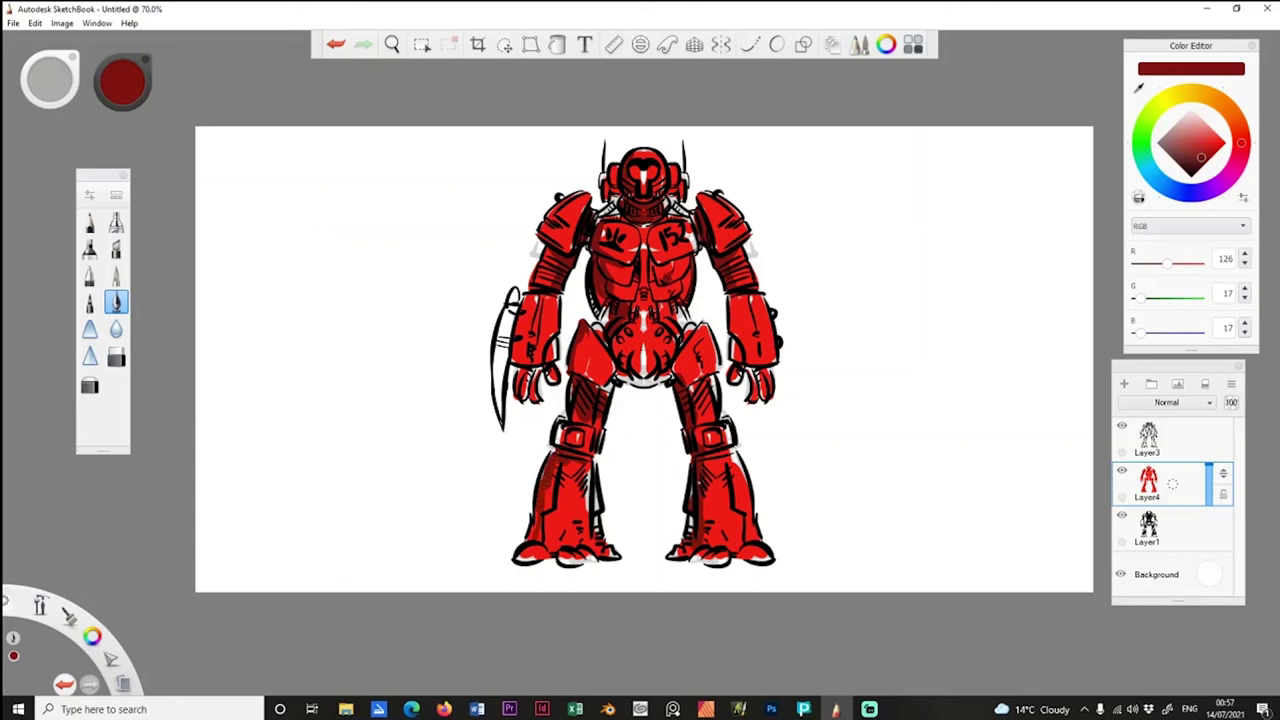
left_click_drag(652, 348, 634, 378)
left_click_drag(646, 338, 632, 380)
mouse_move(634, 312)
left_mouse_down()
mouse_move(652, 352)
mouse_move(647, 367)
mouse_move(647, 338)
mouse_move(617, 354)
left_mouse_up()
Sample the robot's bright red and fill the gaps in the pelvis and around the neck, plus the forearm blade.
left_click(655, 350, "alt")
mouse_move(627, 368)
left_mouse_down()
mouse_move(646, 380)
mouse_move(626, 390)
left_mouse_up()
mouse_move(644, 310)
left_mouse_down()
mouse_move(650, 328)
mouse_move(680, 328)
left_mouse_up()
mouse_move(698, 204)
left_mouse_down()
mouse_move(678, 224)
mouse_move(598, 219)
left_mouse_up()
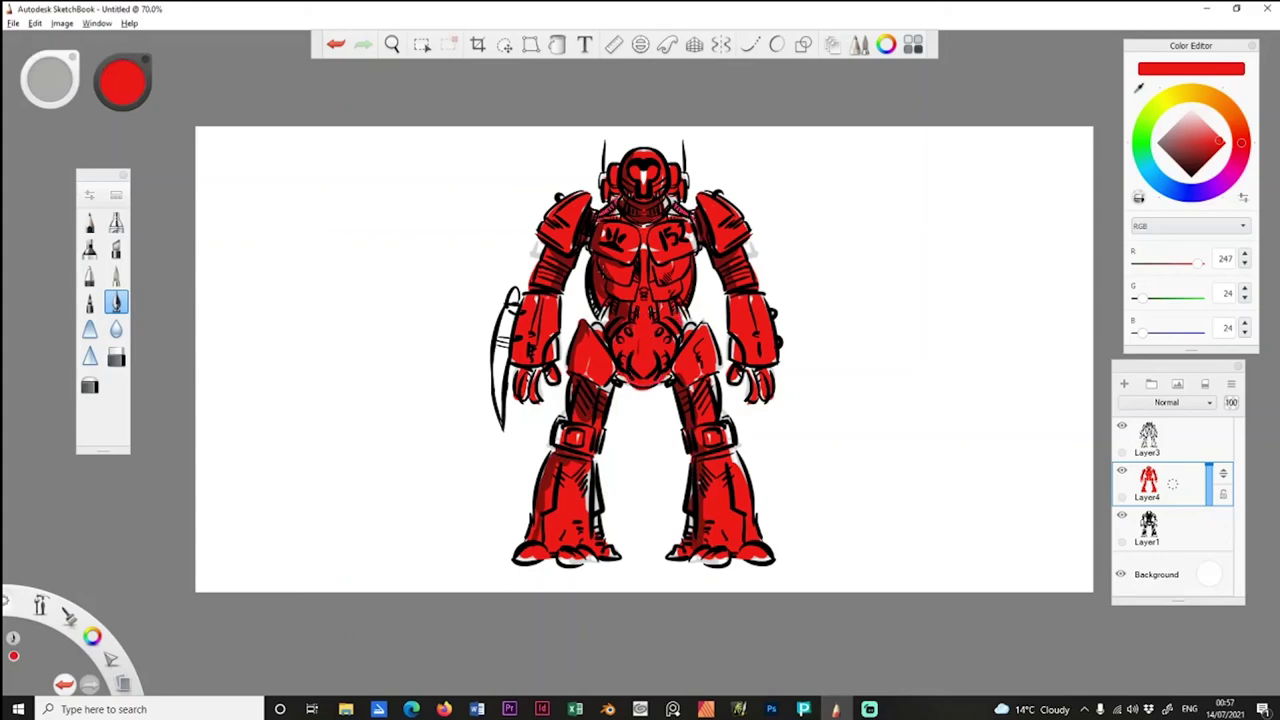
left_click_drag(514, 296, 496, 392)
left_click_drag(502, 328, 494, 370)
Paint orange highlights, RGB 247, 124, 24, on the right forearm, shoulder pad, hip, knee, shin and chest.
left_click(1225, 178)
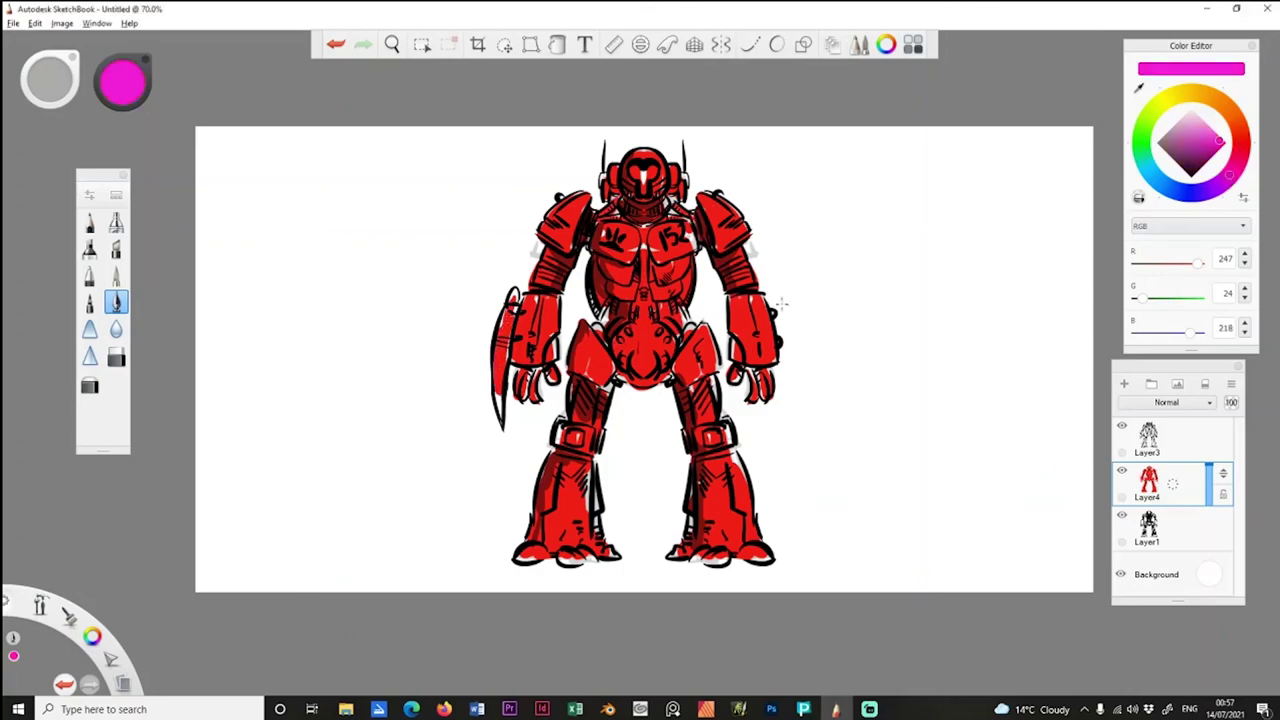
left_click(1230, 112)
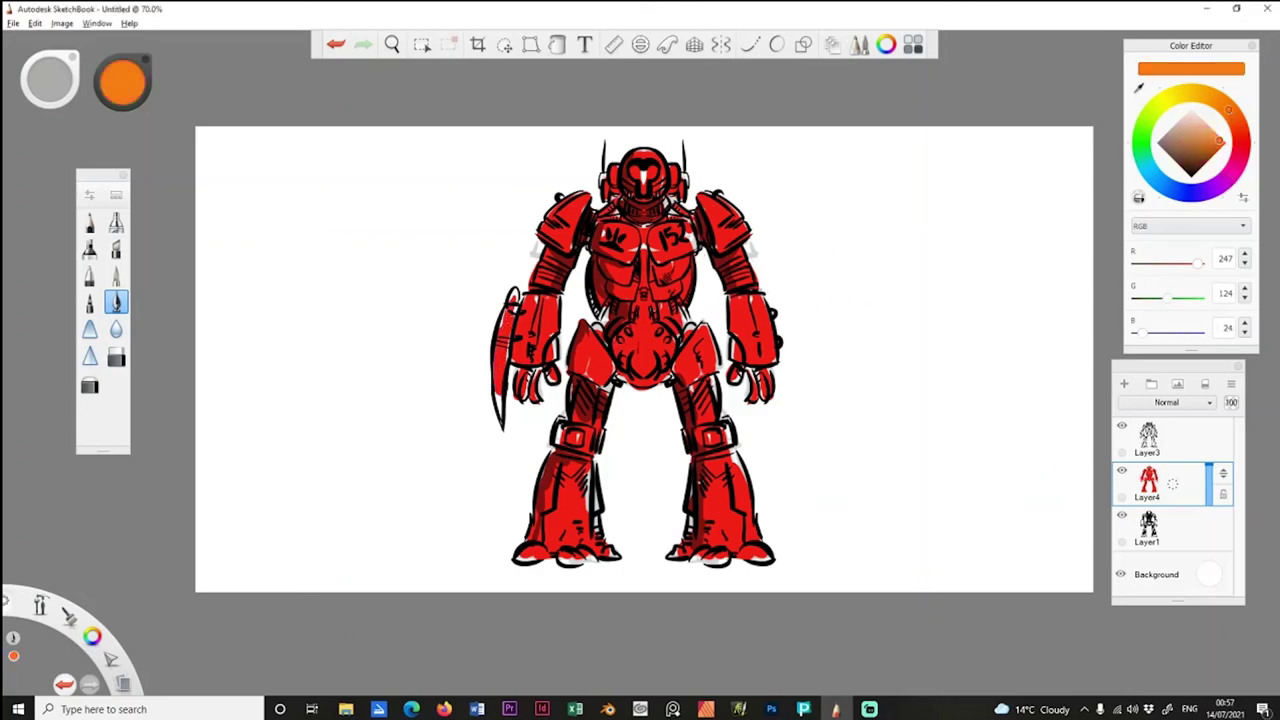
left_click_drag(741, 311, 758, 368)
left_click_drag(738, 216, 731, 244)
mouse_move(740, 336)
left_mouse_down()
mouse_move(748, 348)
mouse_move(716, 358)
left_mouse_up()
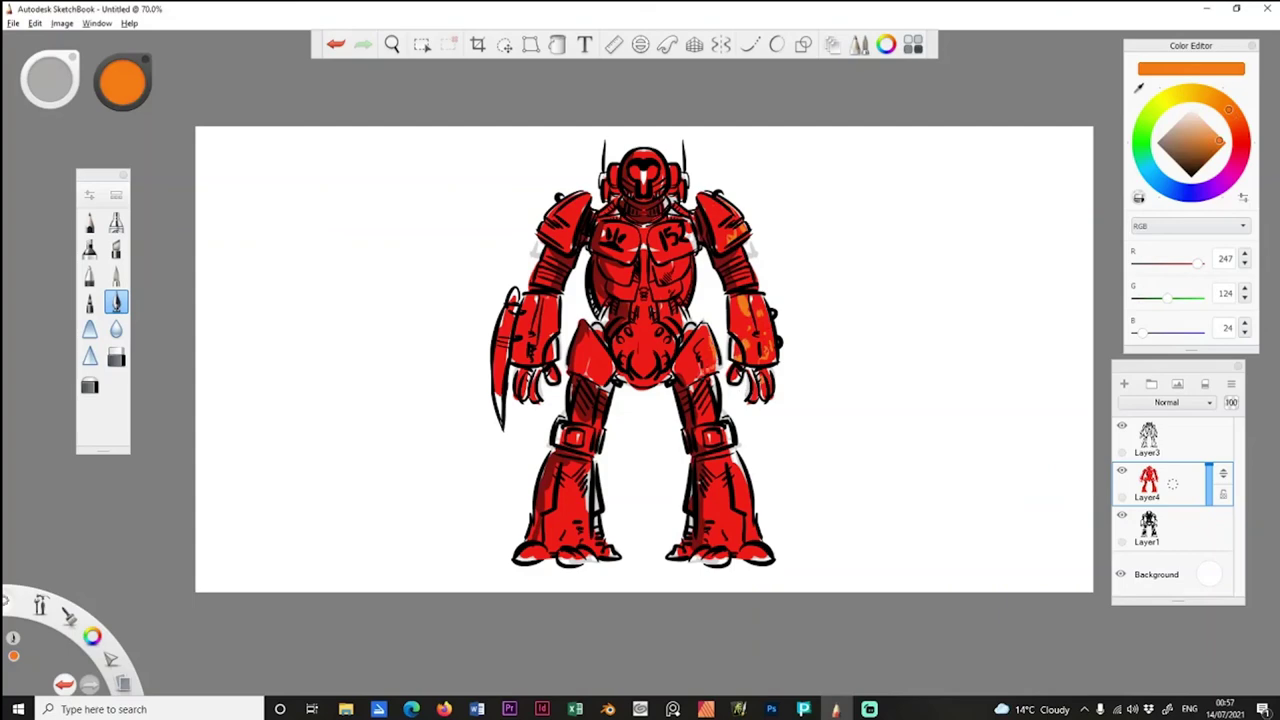
left_click_drag(726, 426, 739, 491)
left_click_drag(679, 324, 682, 313)
left_click_drag(676, 234, 696, 250)
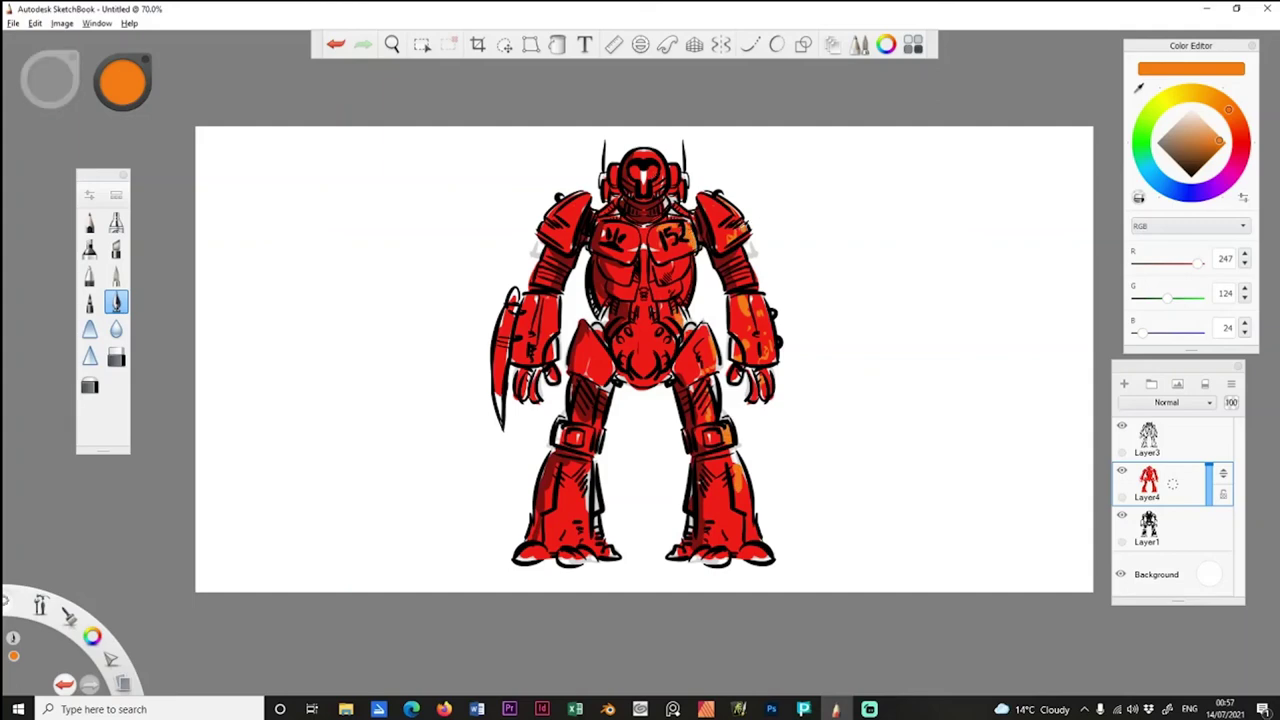
Paint the helmet's face opening with white sampled from the canvas, and sample the robot's red as the current colour.
left_click(831, 273, "alt")
left_click_drag(644, 169, 643, 192)
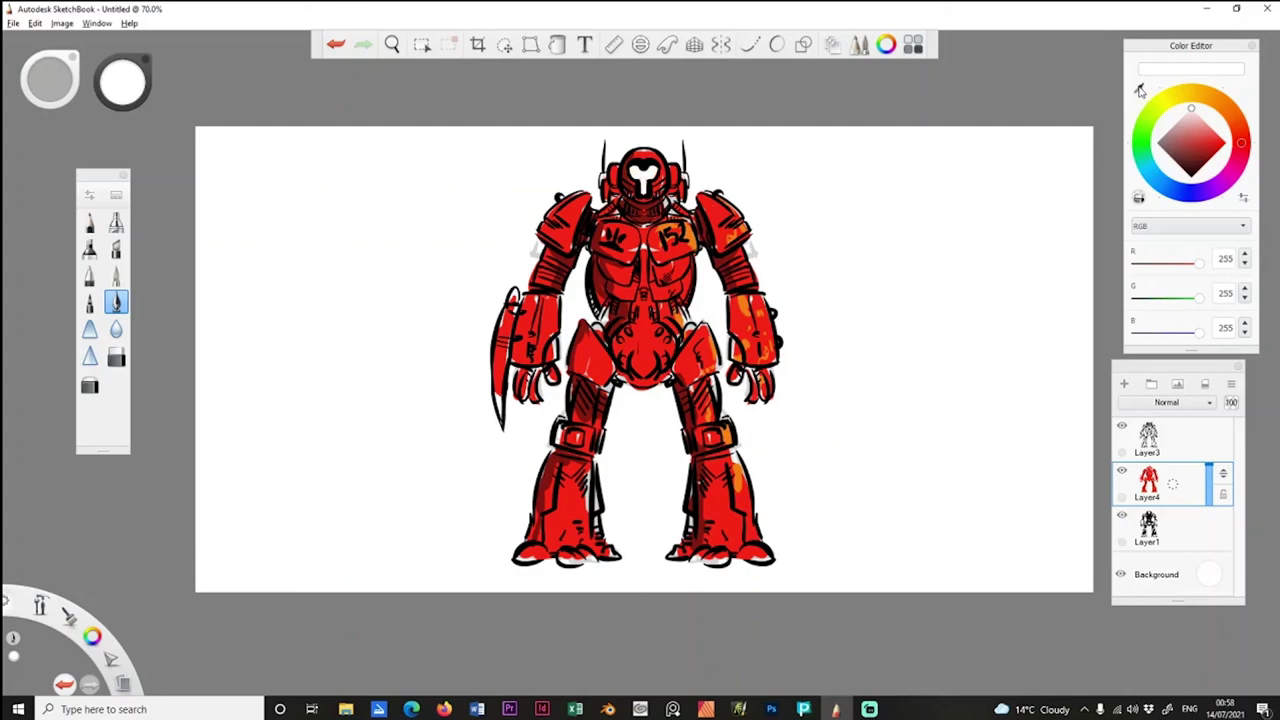
left_click(1140, 91)
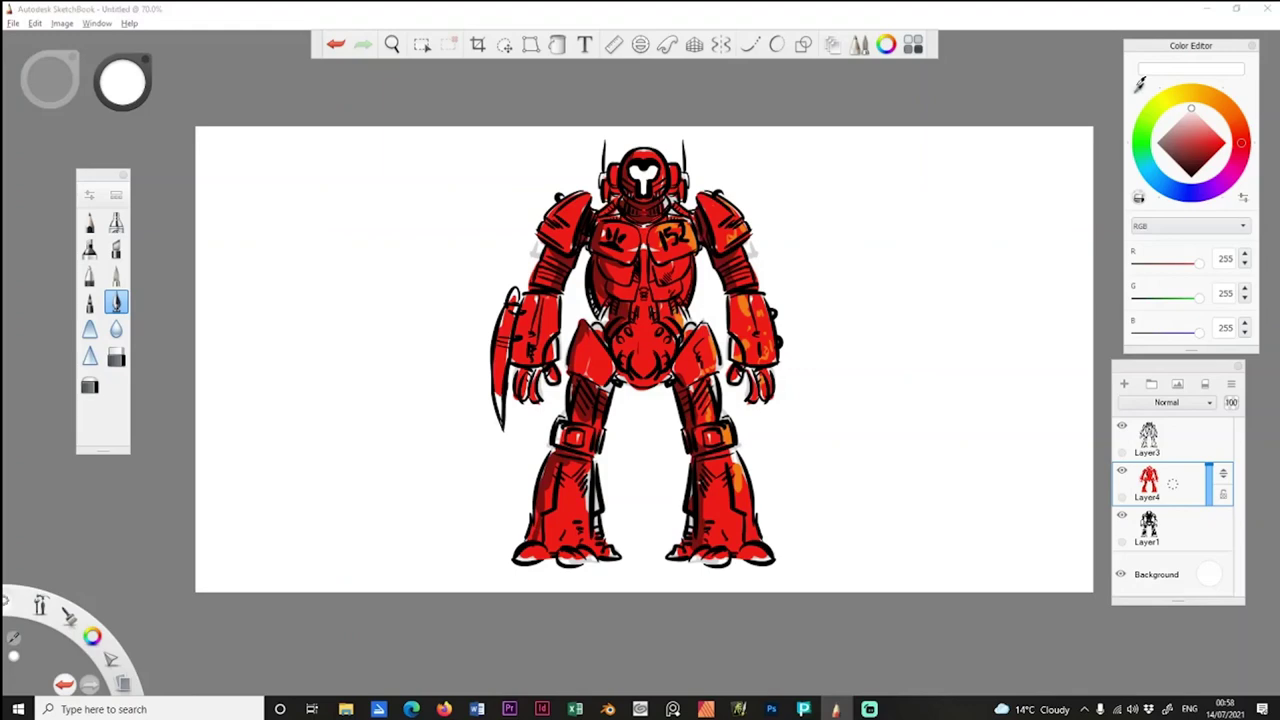
left_click(790, 317)
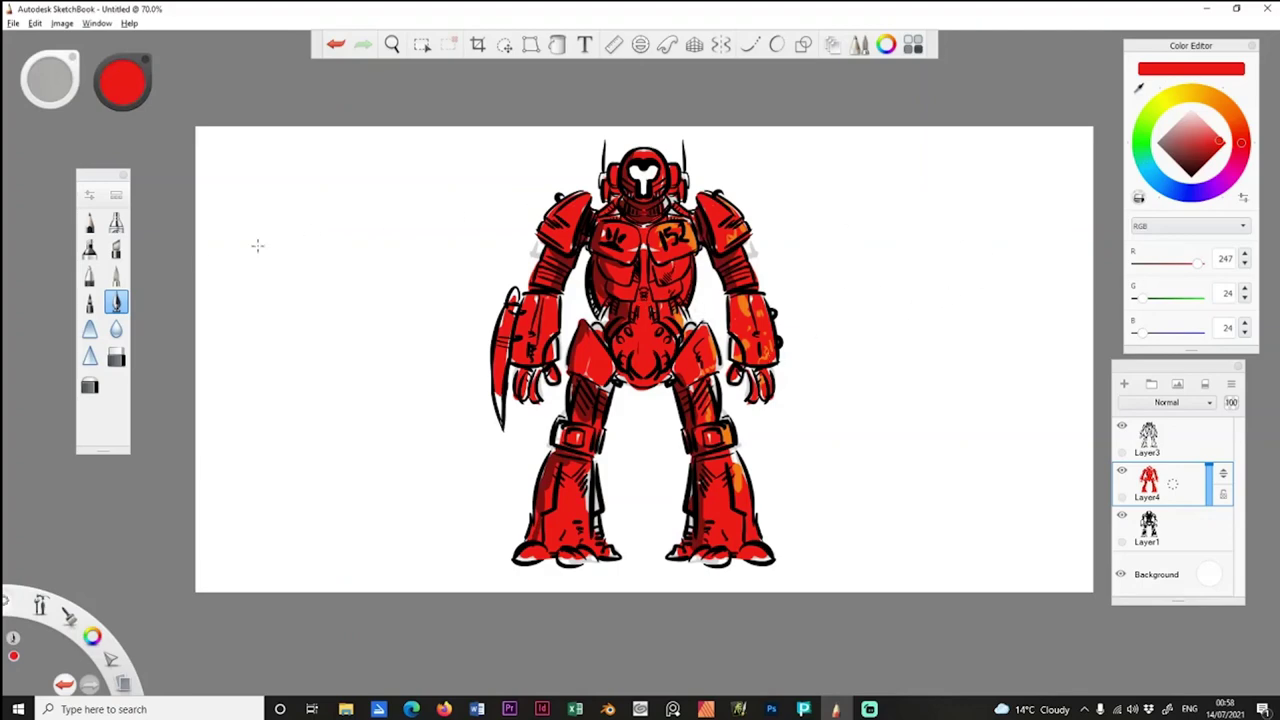
Erase patches of red along the sides of the lower chest and set the eraser size to 15.
left_click(116, 356)
key("bracketright")
mouse_move(681, 280)
left_mouse_down()
mouse_move(689, 271)
mouse_move(683, 289)
left_mouse_up()
key("bracketleft")
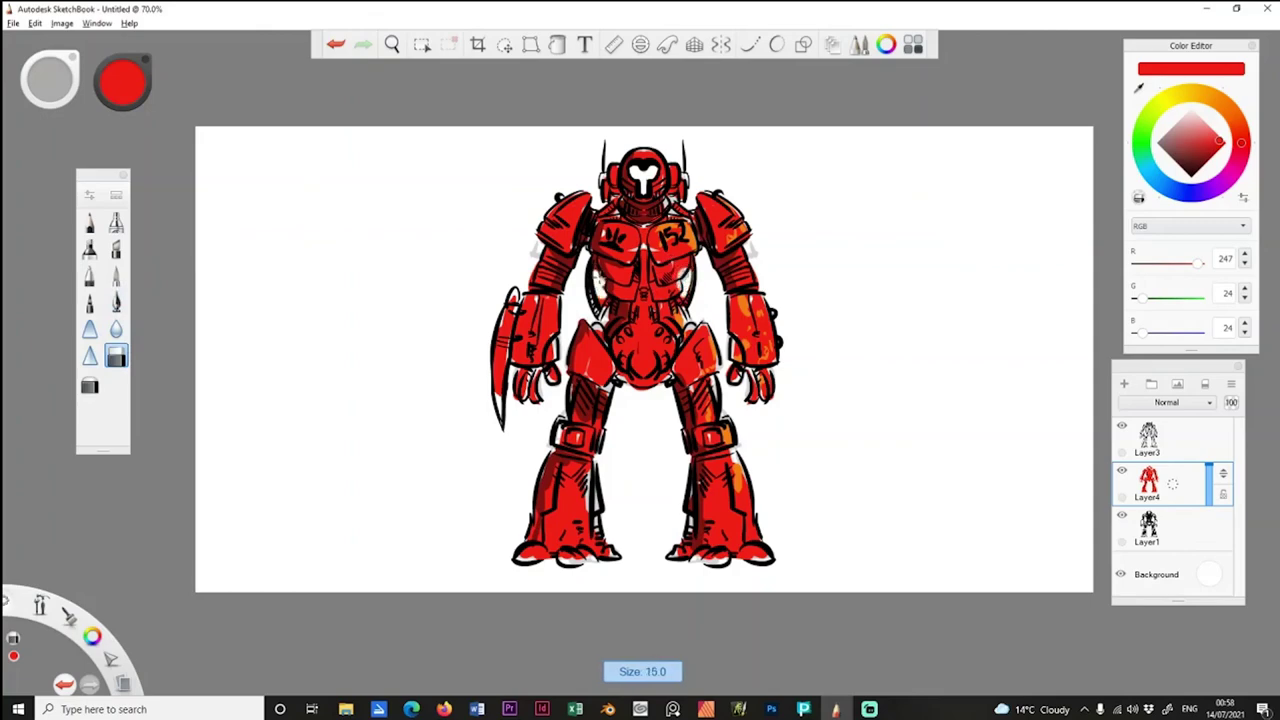